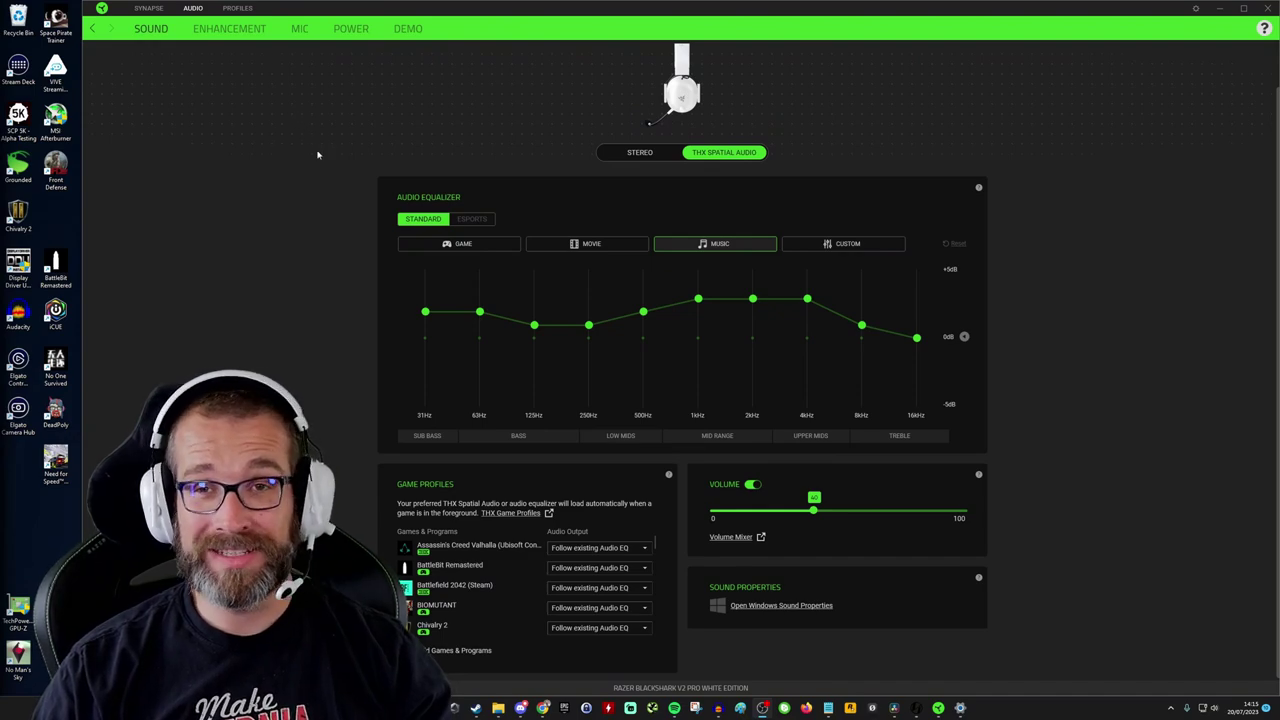
Reset the headset mic equalizer to its flat default preset, then return to the Sound equalizer
{"action": "left_click", "coordinate": [300, 29]}
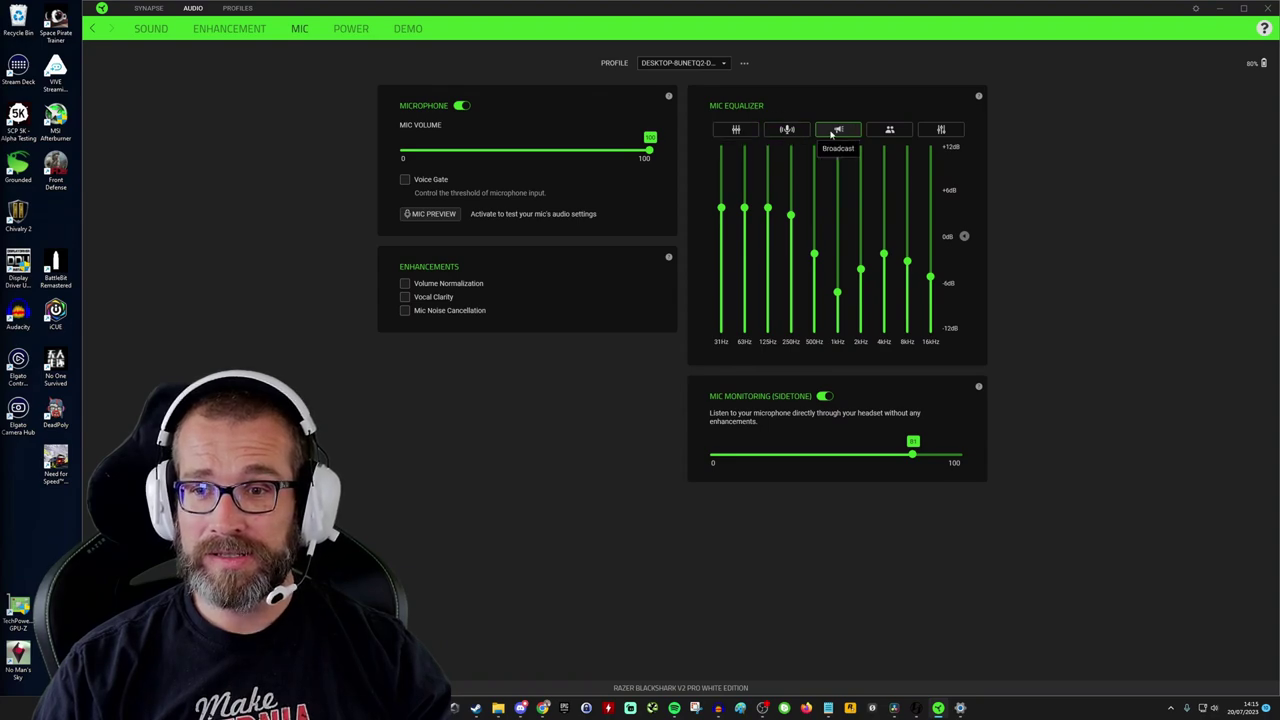
{"action": "left_click", "coordinate": [746, 131]}
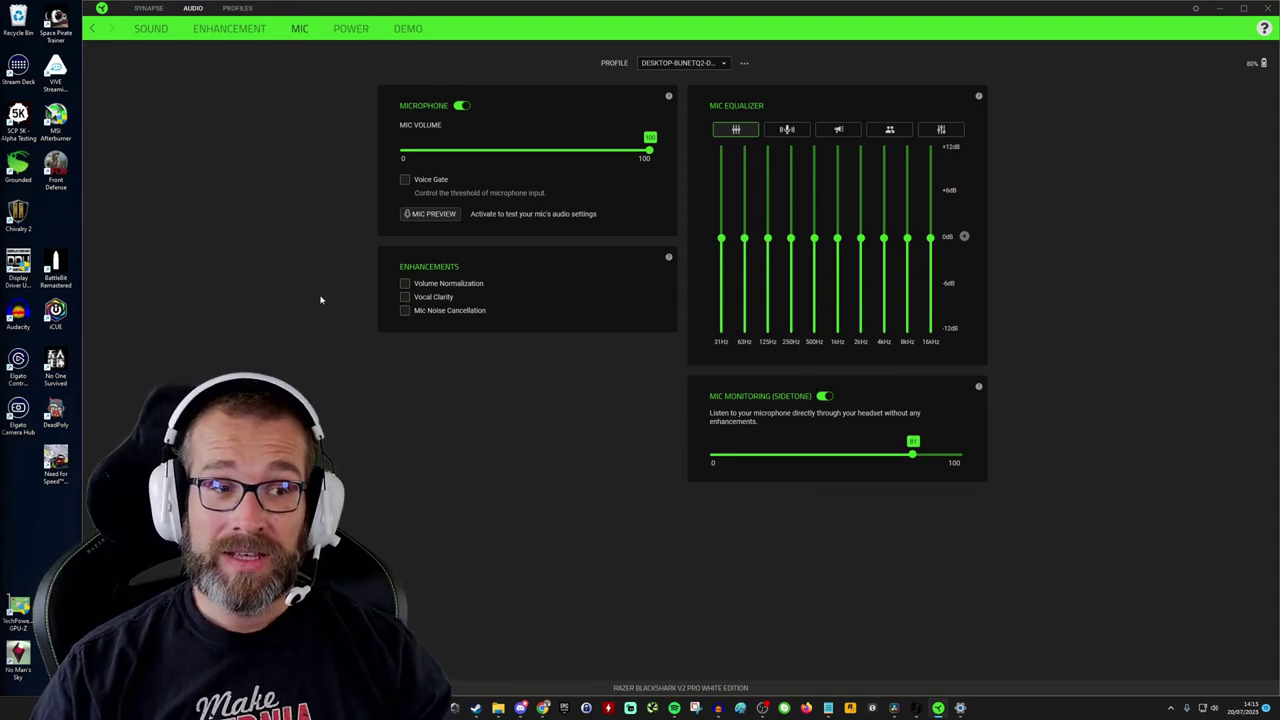
{"action": "left_click", "coordinate": [151, 28]}
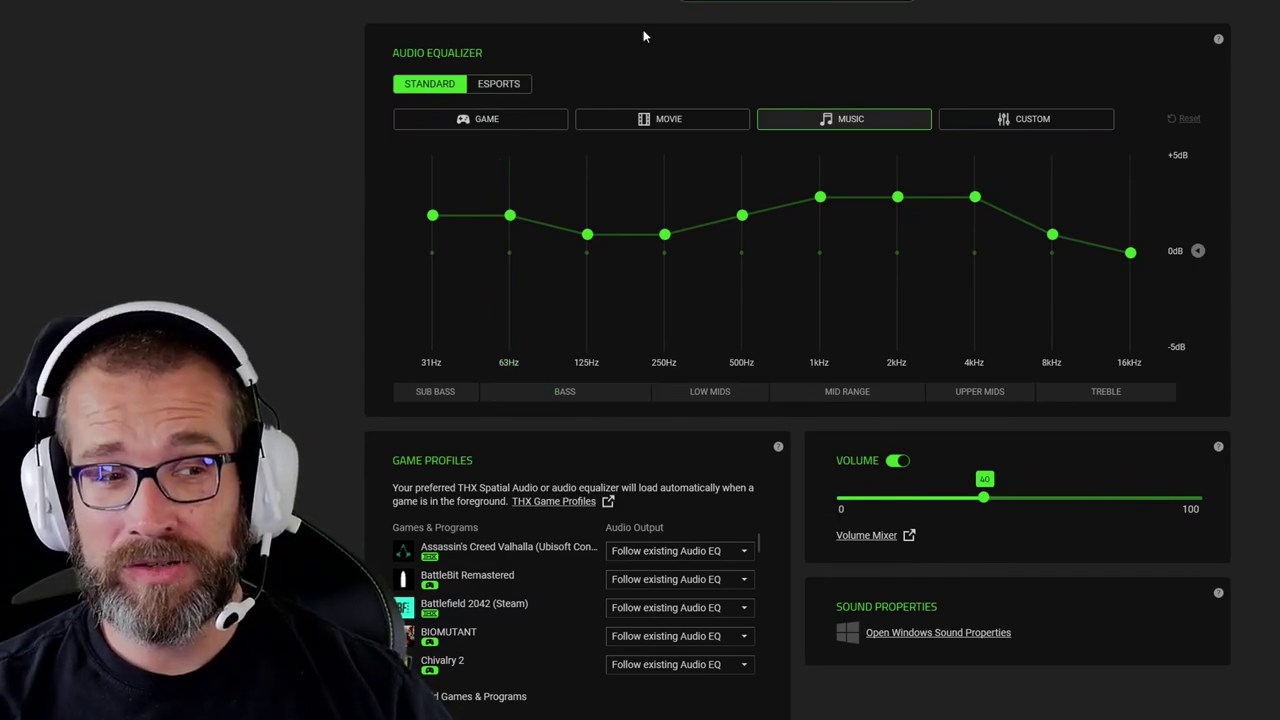
Try the CS:GO, Fortnite, Valorant, Call of Duty and Apex Legends esports presets, then apply Standard Game
{"action": "left_click", "coordinate": [505, 85]}
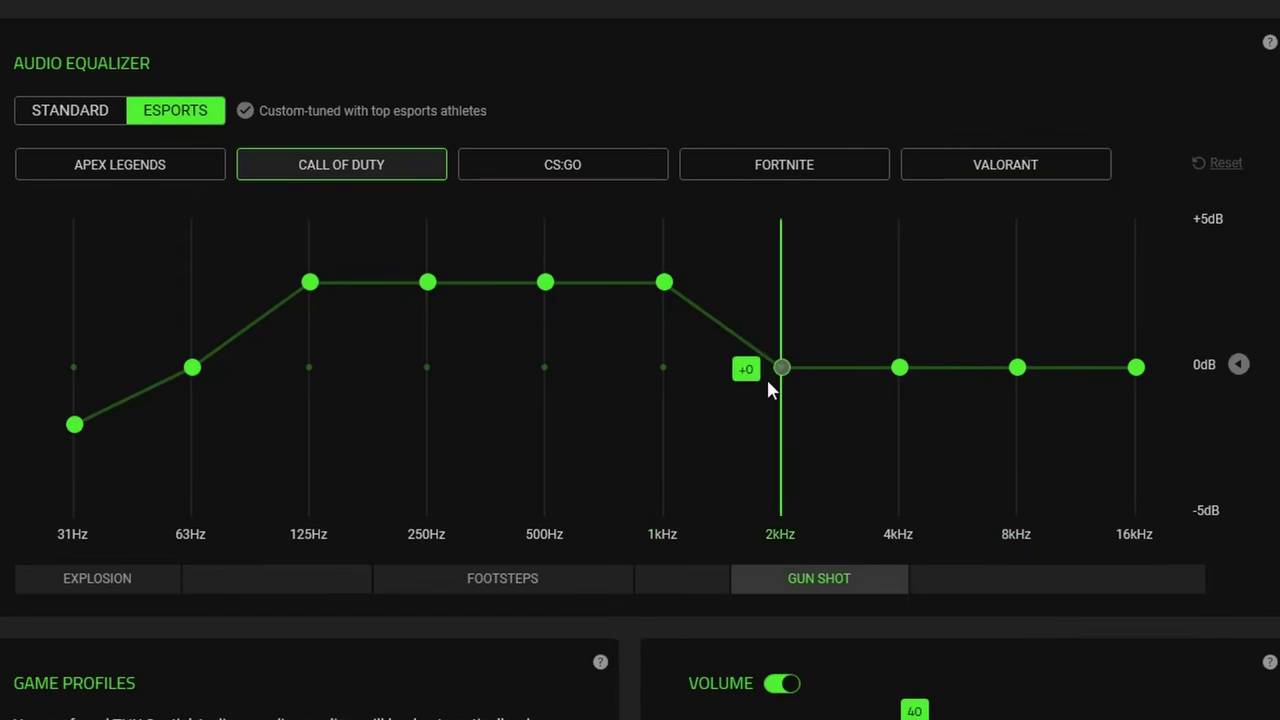
{"action": "left_click", "coordinate": [543, 176]}
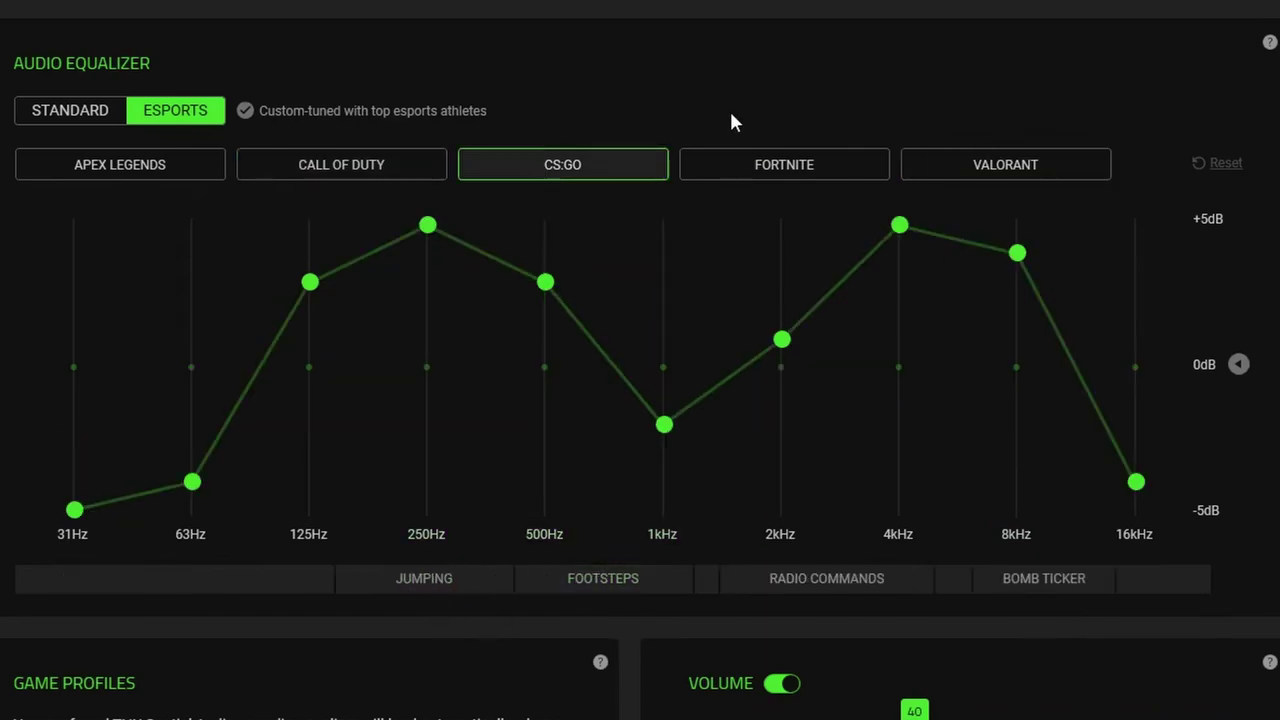
{"action": "left_click", "coordinate": [757, 163]}
{"action": "left_click", "coordinate": [945, 170]}
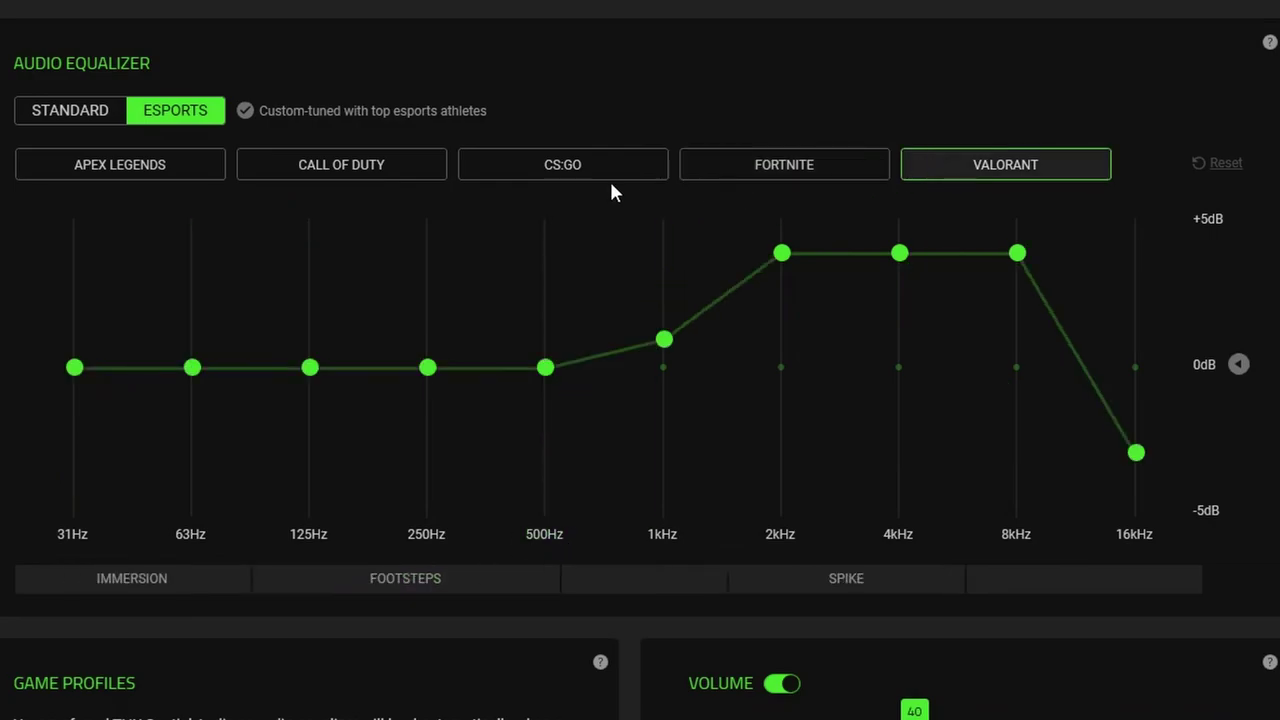
{"action": "left_click", "coordinate": [391, 177]}
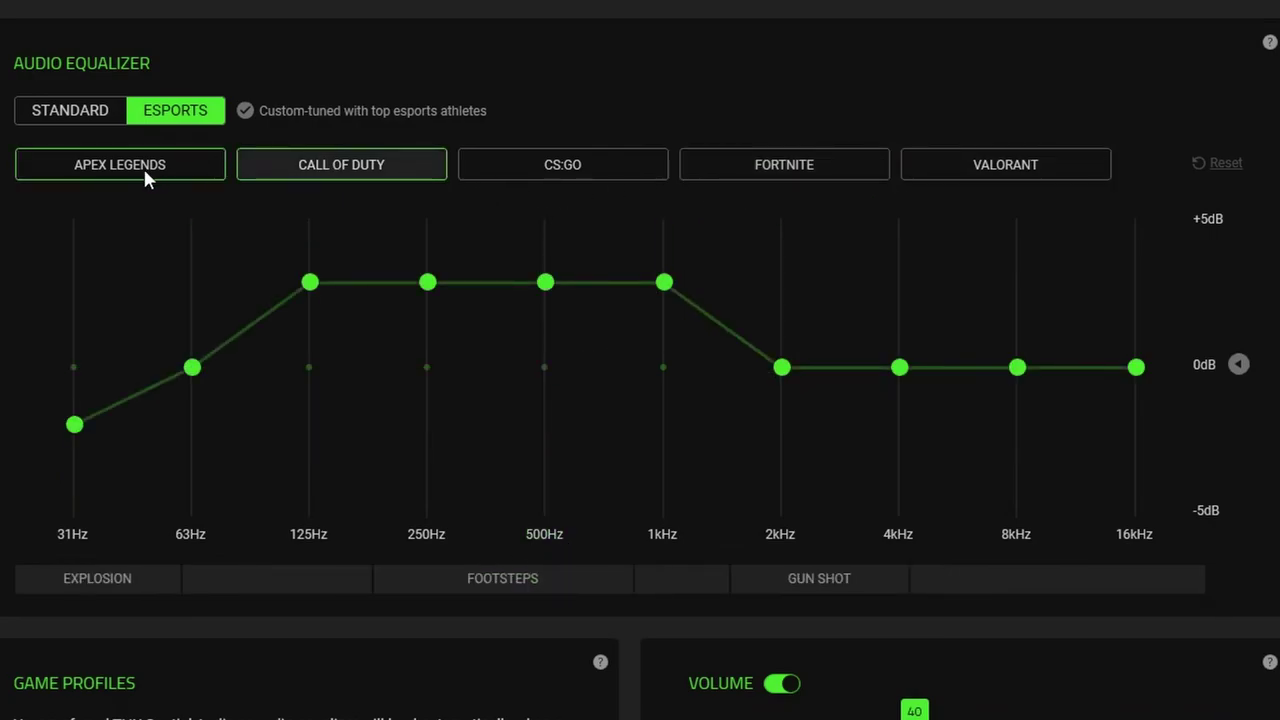
{"action": "left_click", "coordinate": [148, 167]}
{"action": "left_click", "coordinate": [258, 172]}
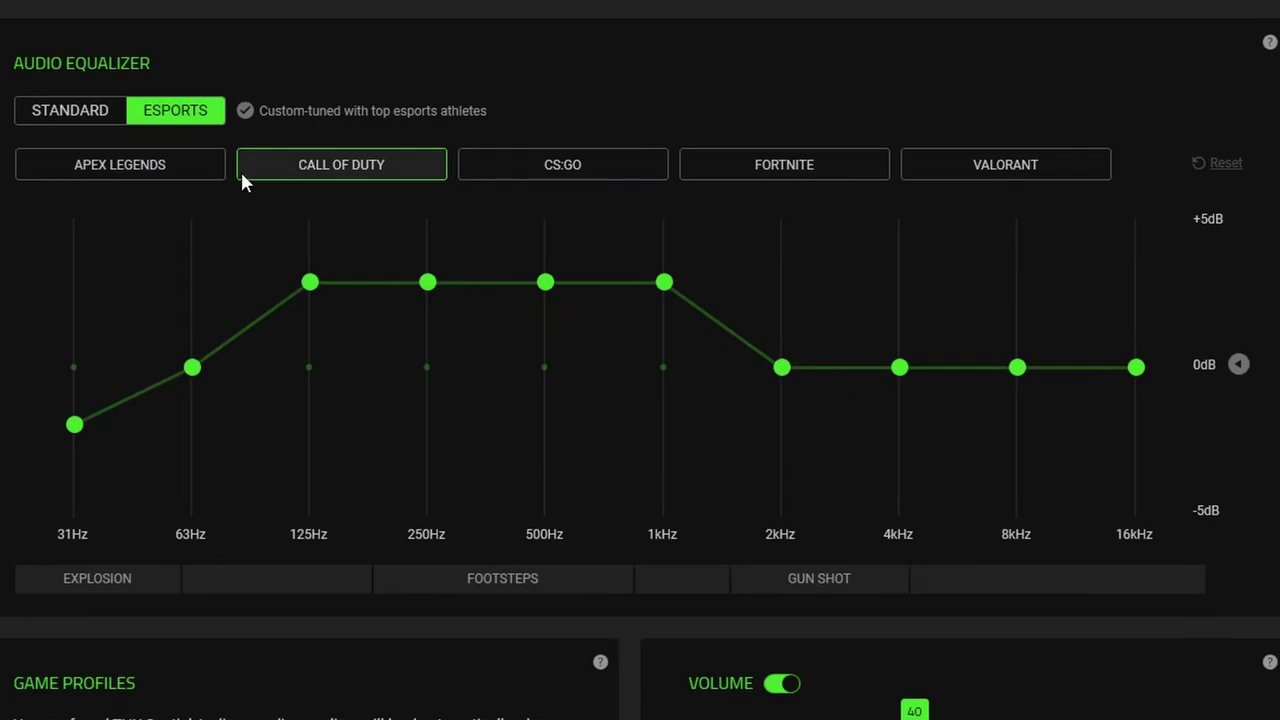
{"action": "left_click", "coordinate": [94, 117]}
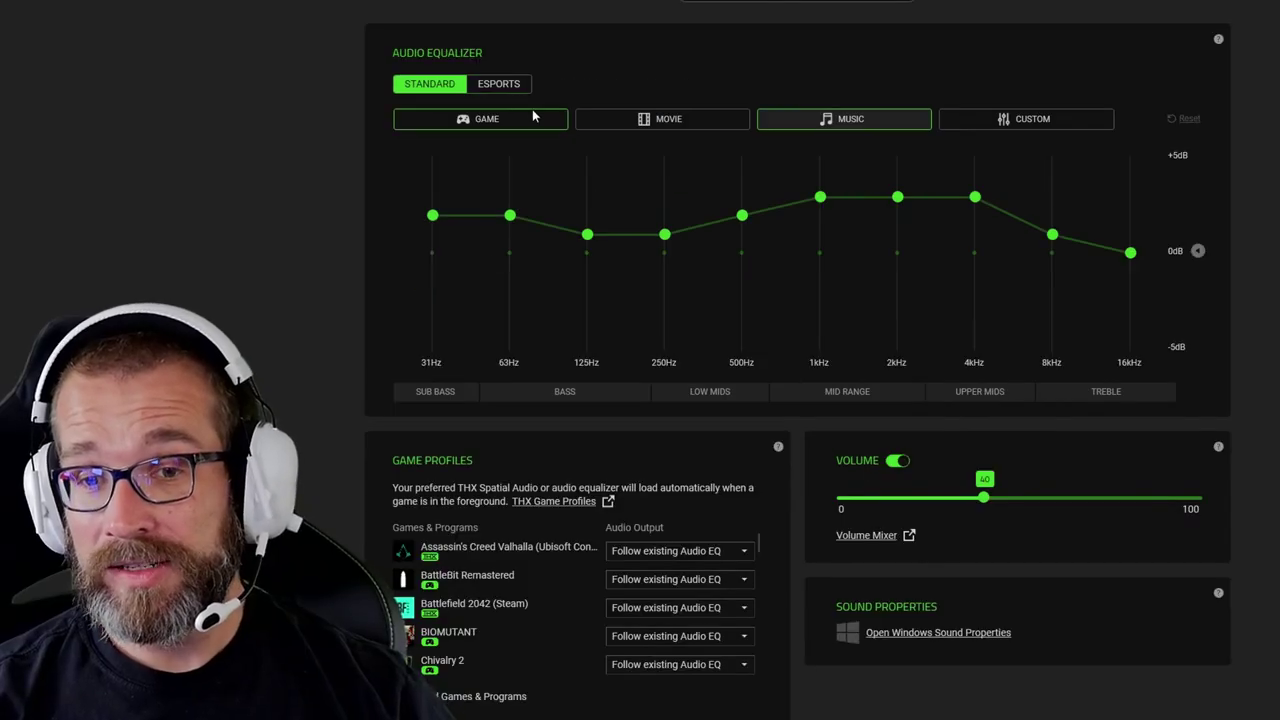
{"action": "left_click", "coordinate": [533, 115]}
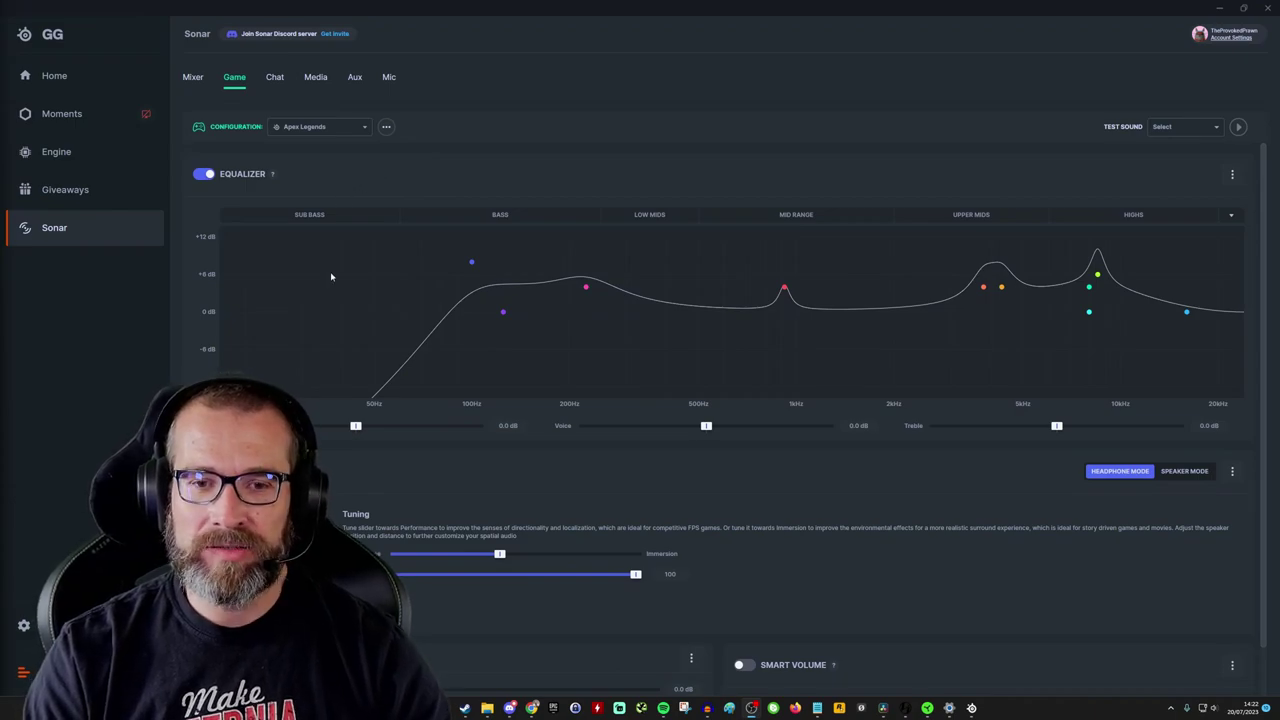
On Sonar's Mic tab, turn off ClearCast noise cancellation and toggle the noise gate on and off
{"action": "left_click", "coordinate": [389, 79]}
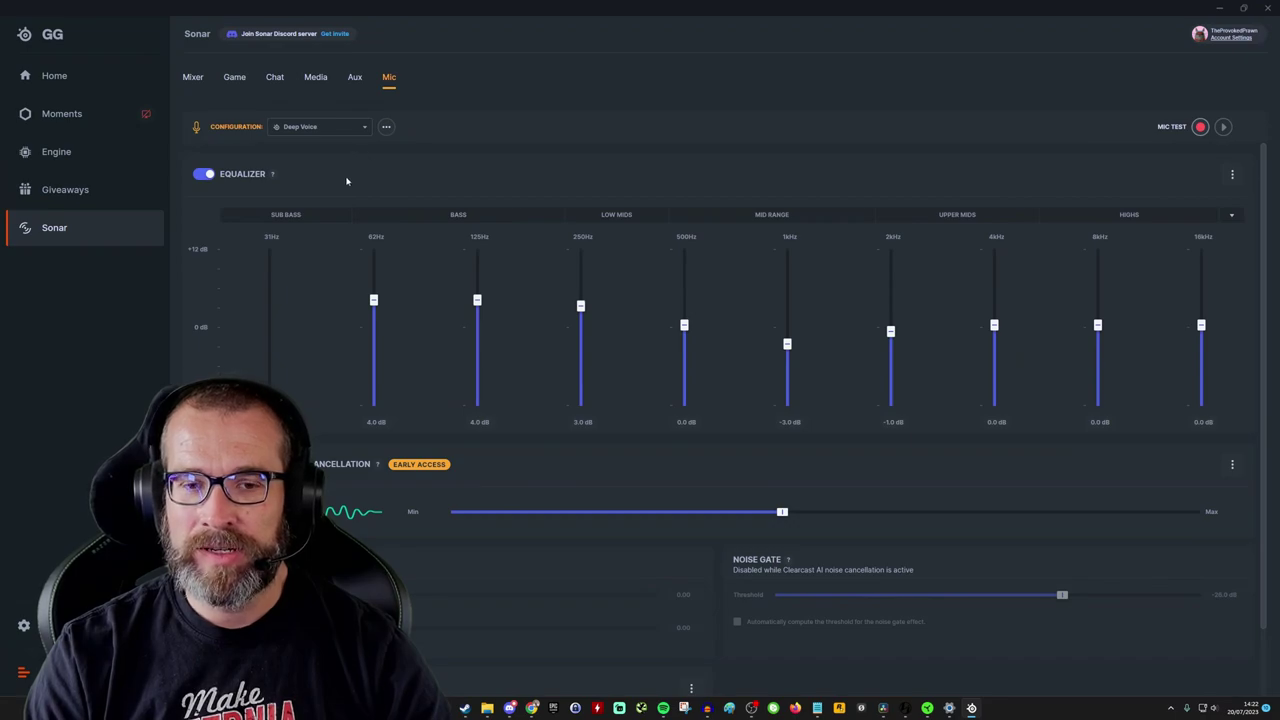
{"action": "scroll", "coordinate": [307, 381], "scroll_direction": "down", "scroll_amount": 1}
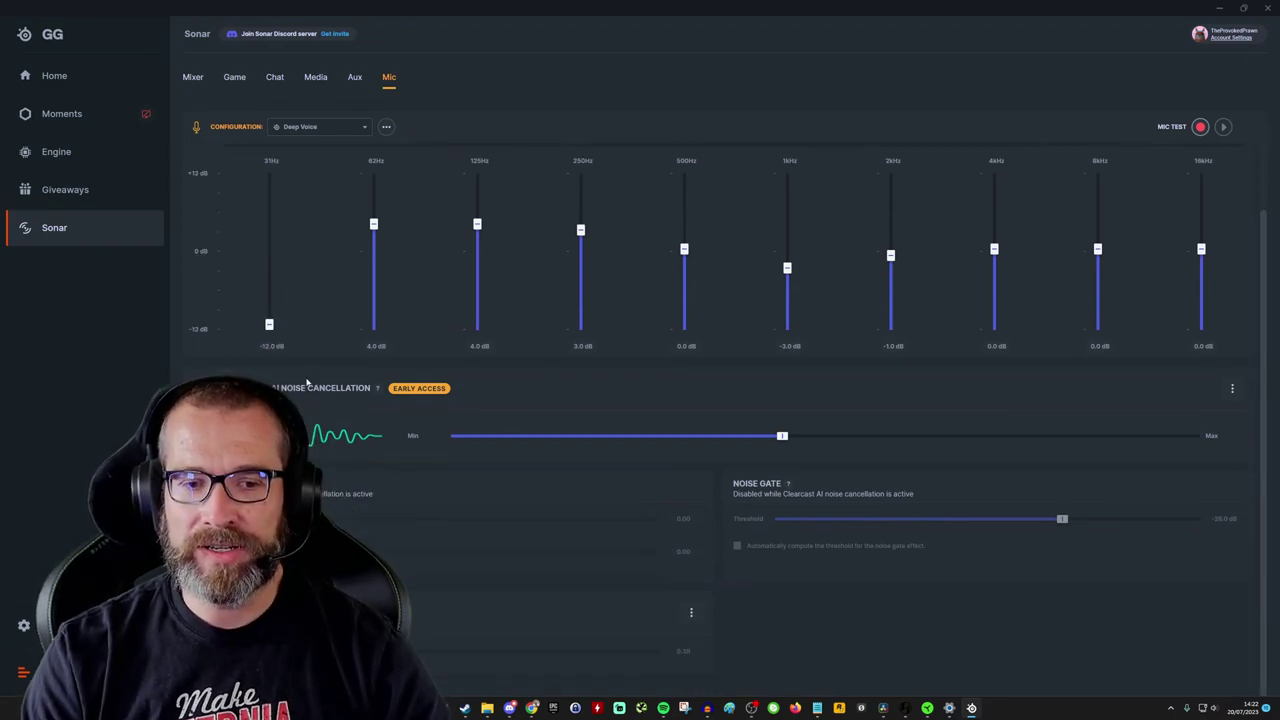
{"action": "scroll", "coordinate": [308, 405], "scroll_direction": "up", "scroll_amount": 1}
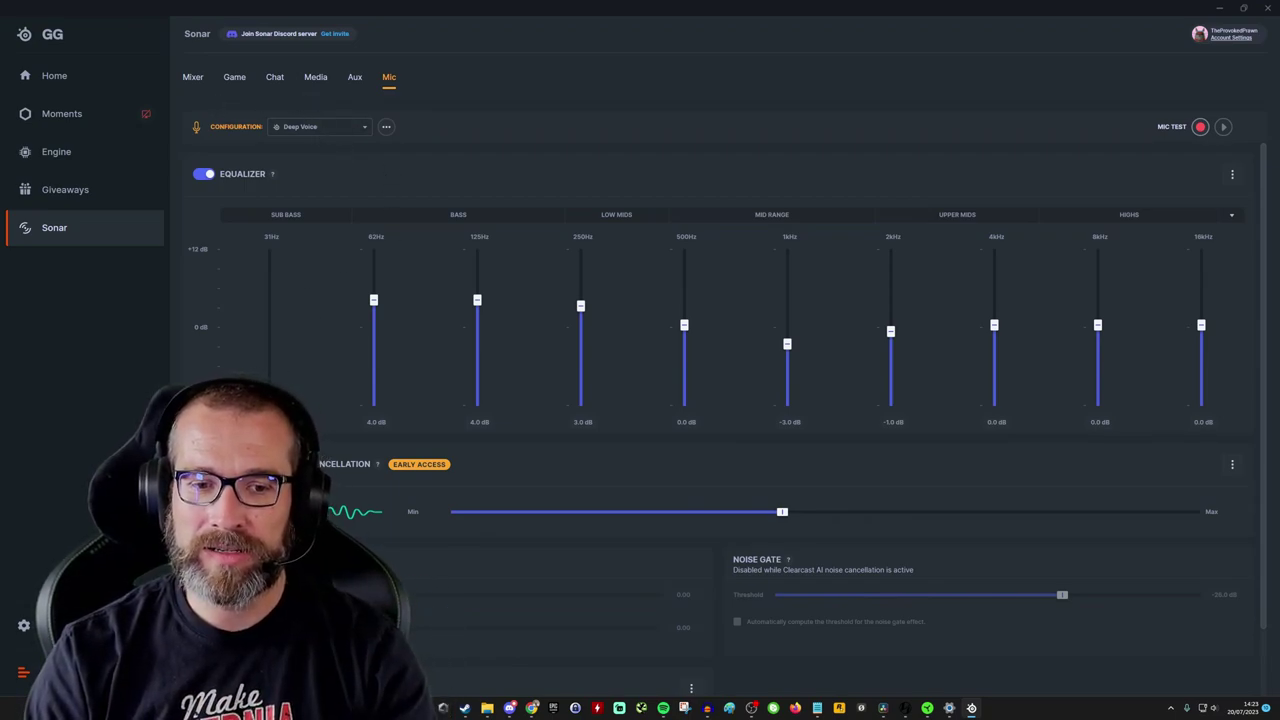
{"action": "left_click", "coordinate": [204, 464]}
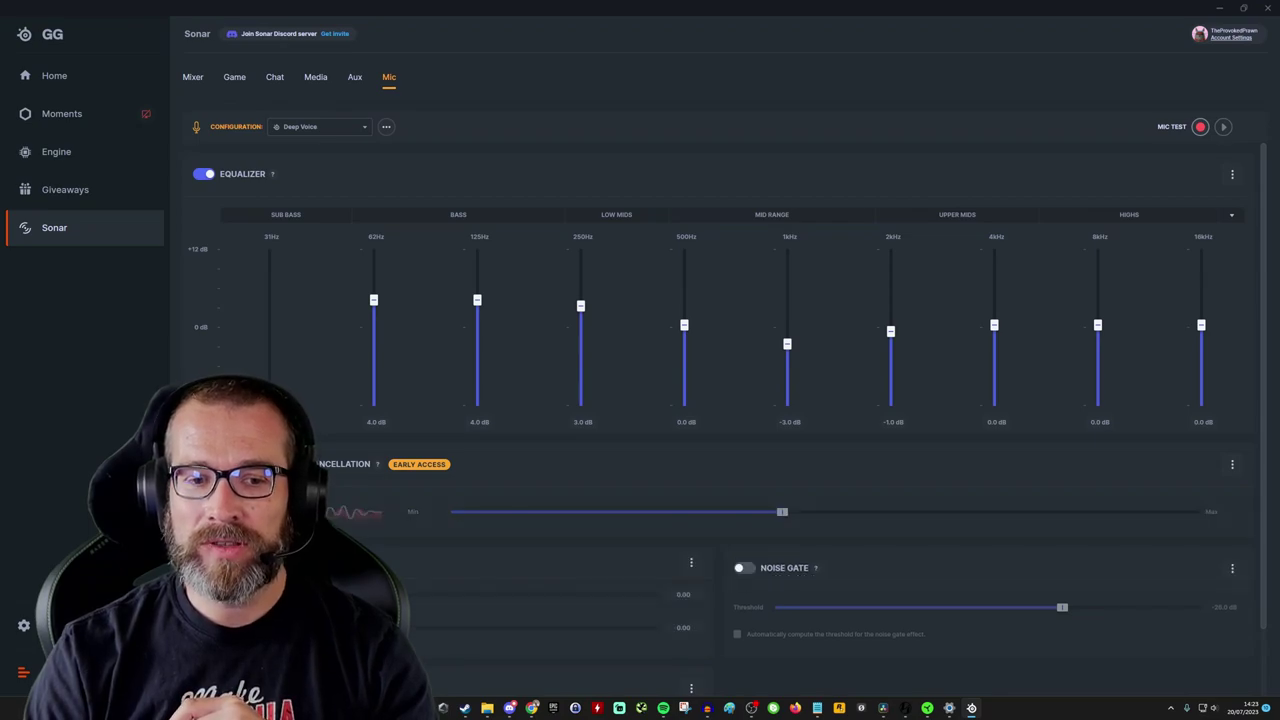
{"action": "scroll", "coordinate": [720, 400], "scroll_direction": "down", "scroll_amount": 1}
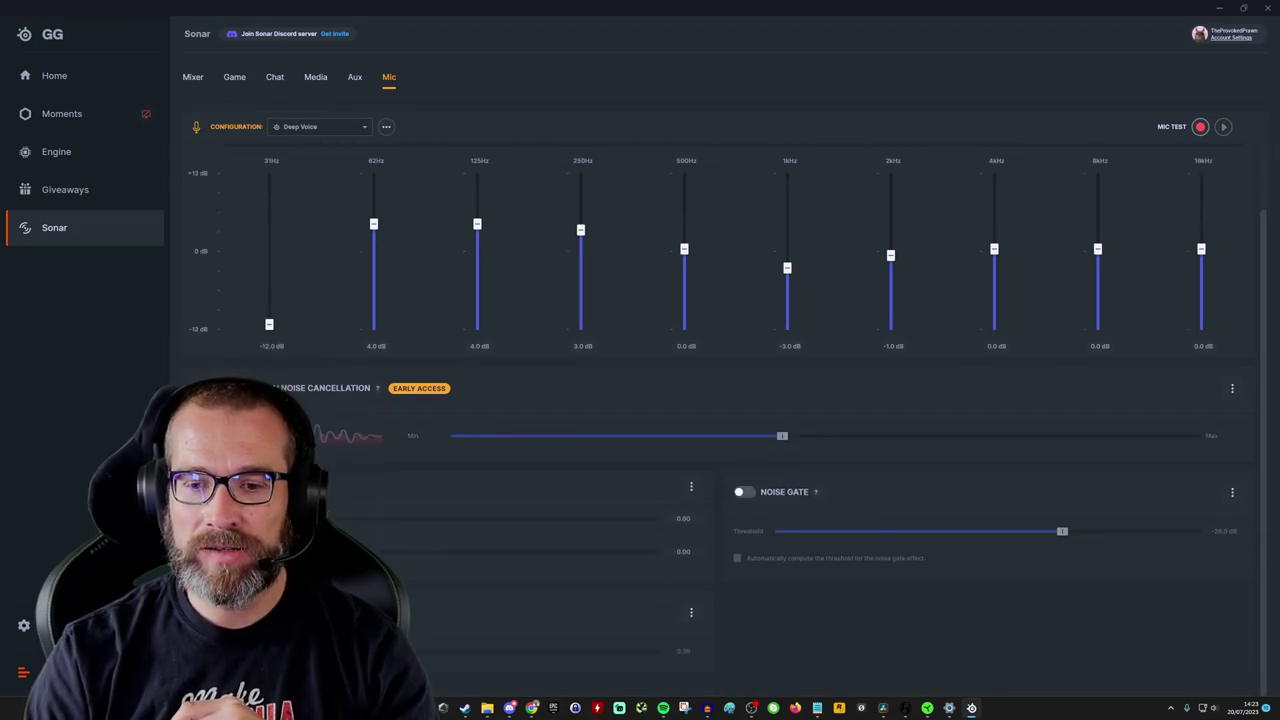
{"action": "left_click", "coordinate": [742, 492]}
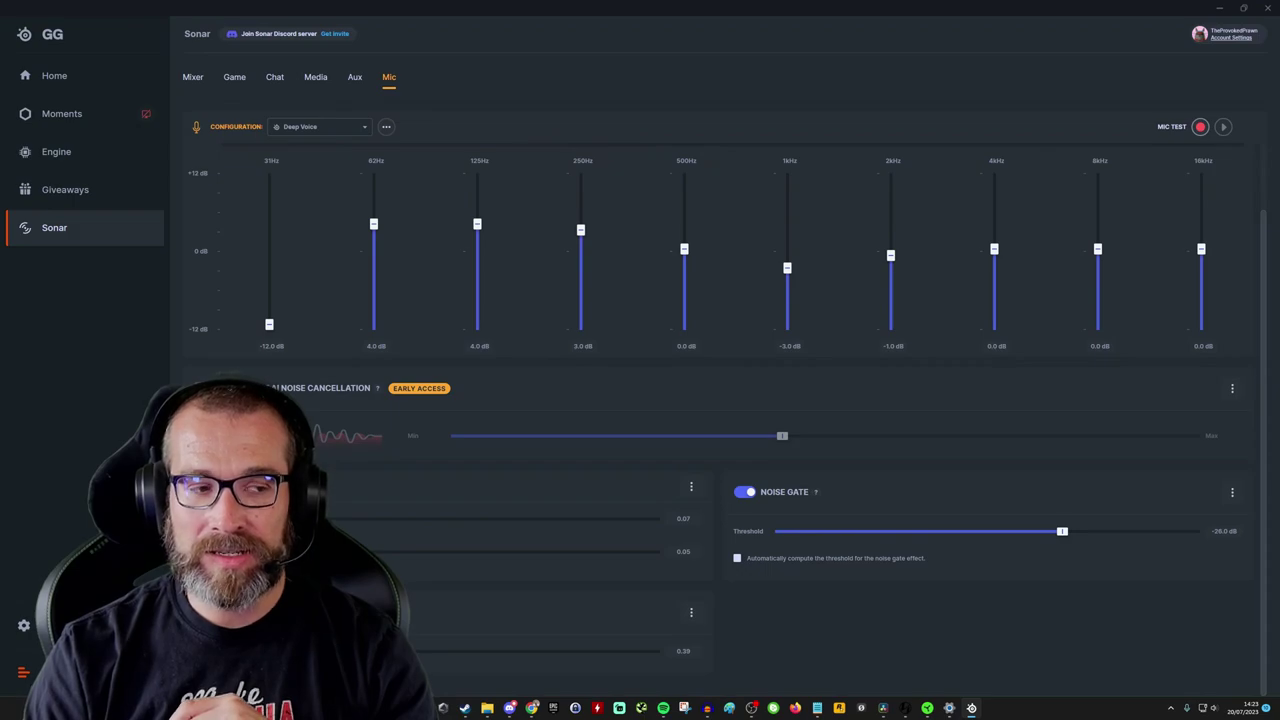
{"action": "left_click", "coordinate": [744, 492]}
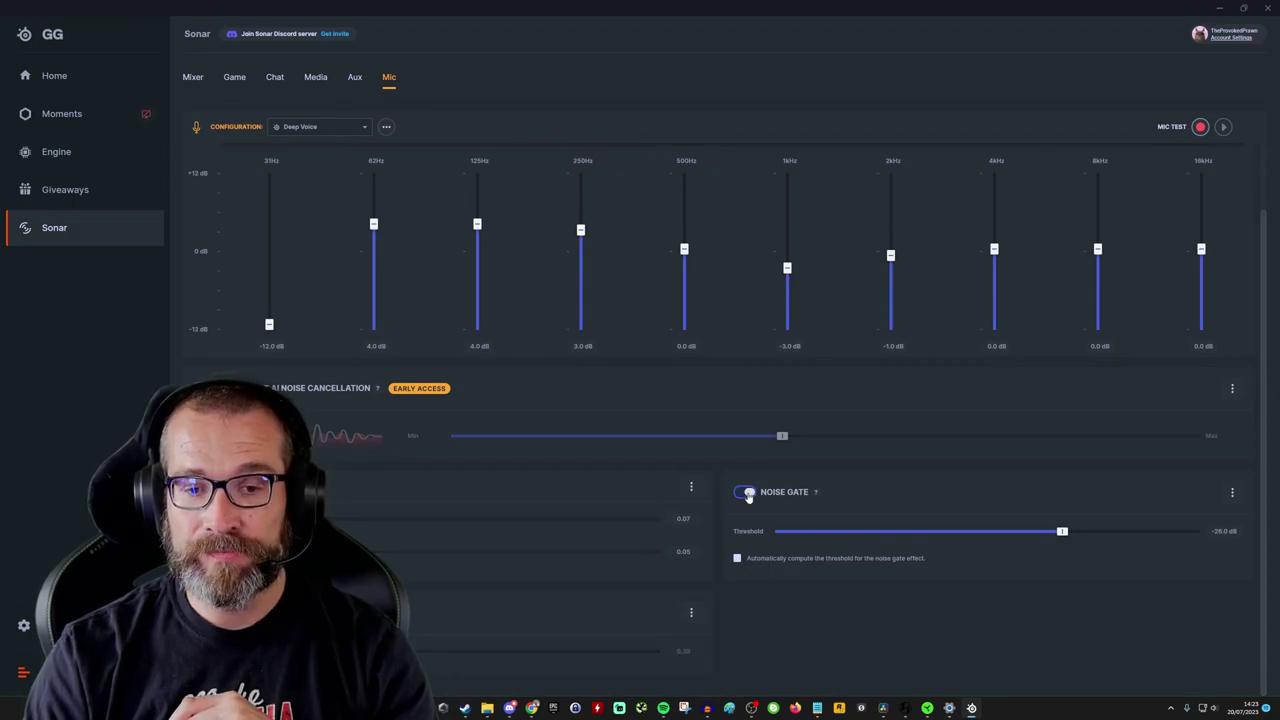
Try the Balanced, Broadcast High Pitch, Clarity High Pitch and Deep Voice mic configurations, ending on Default
{"action": "left_click", "coordinate": [306, 127]}
{"action": "left_click", "coordinate": [298, 173]}
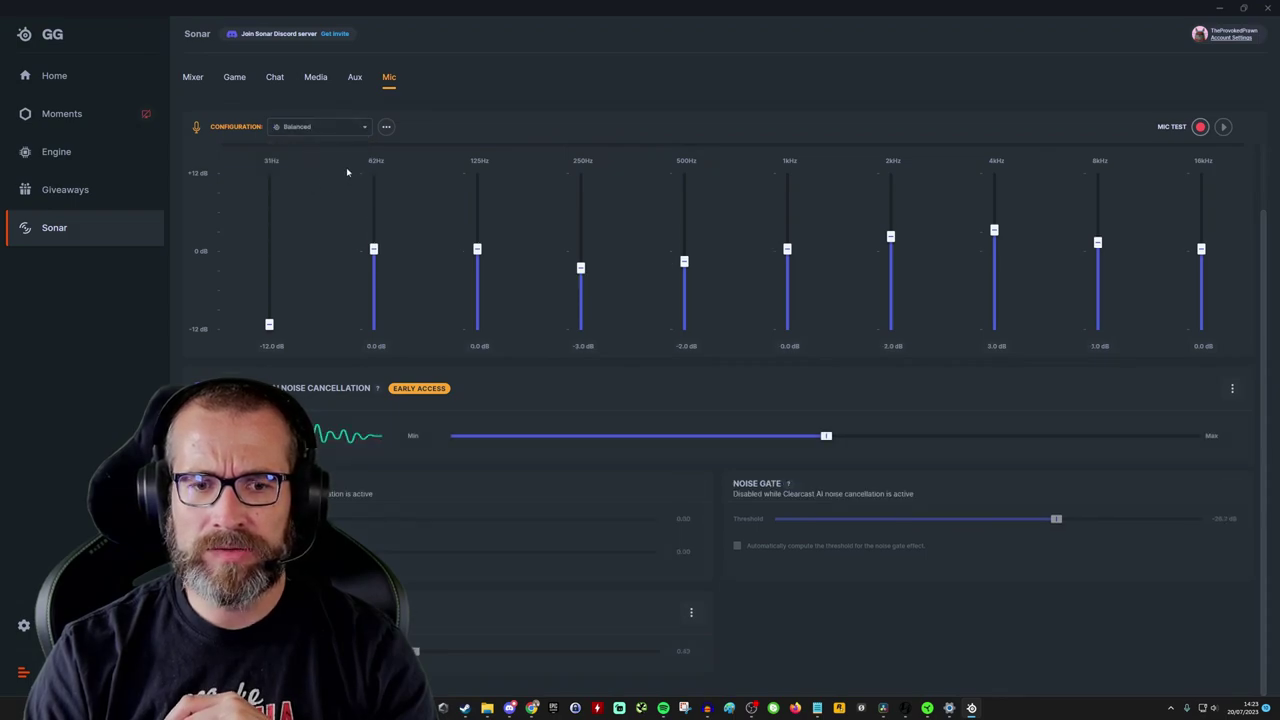
{"action": "left_click", "coordinate": [308, 132]}
{"action": "left_click", "coordinate": [318, 191]}
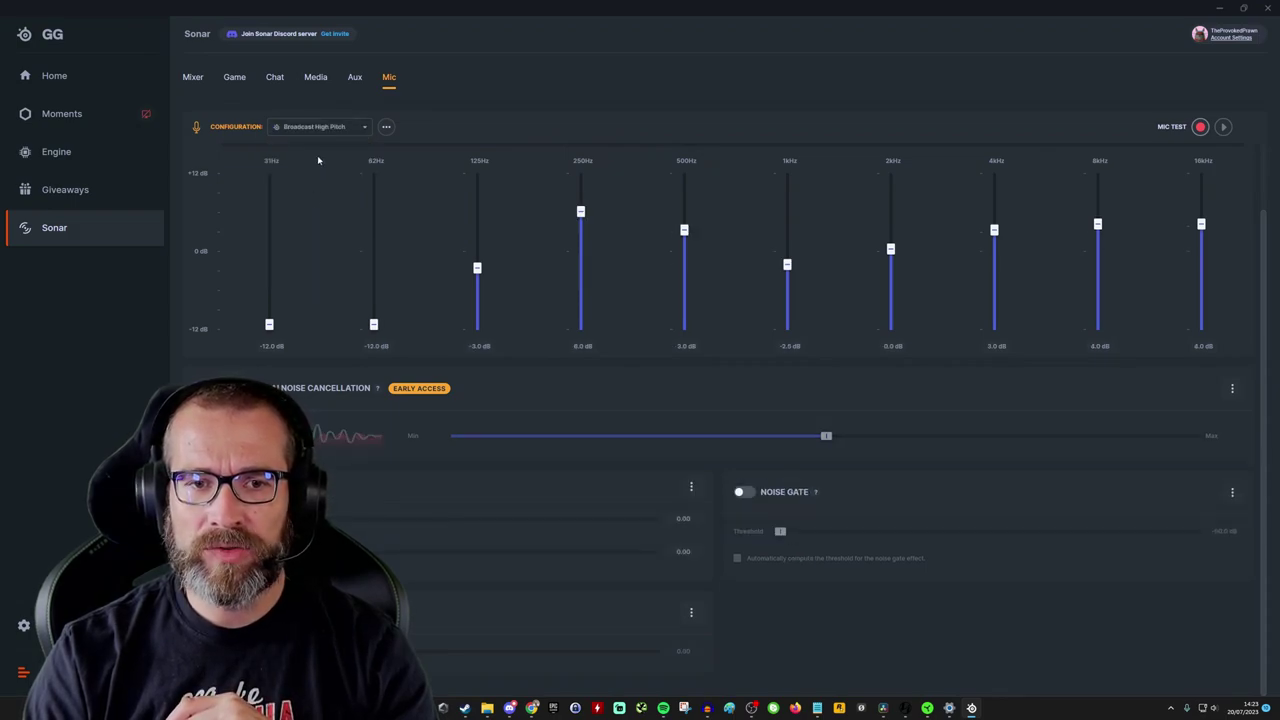
{"action": "left_click", "coordinate": [312, 128]}
{"action": "left_click", "coordinate": [315, 235]}
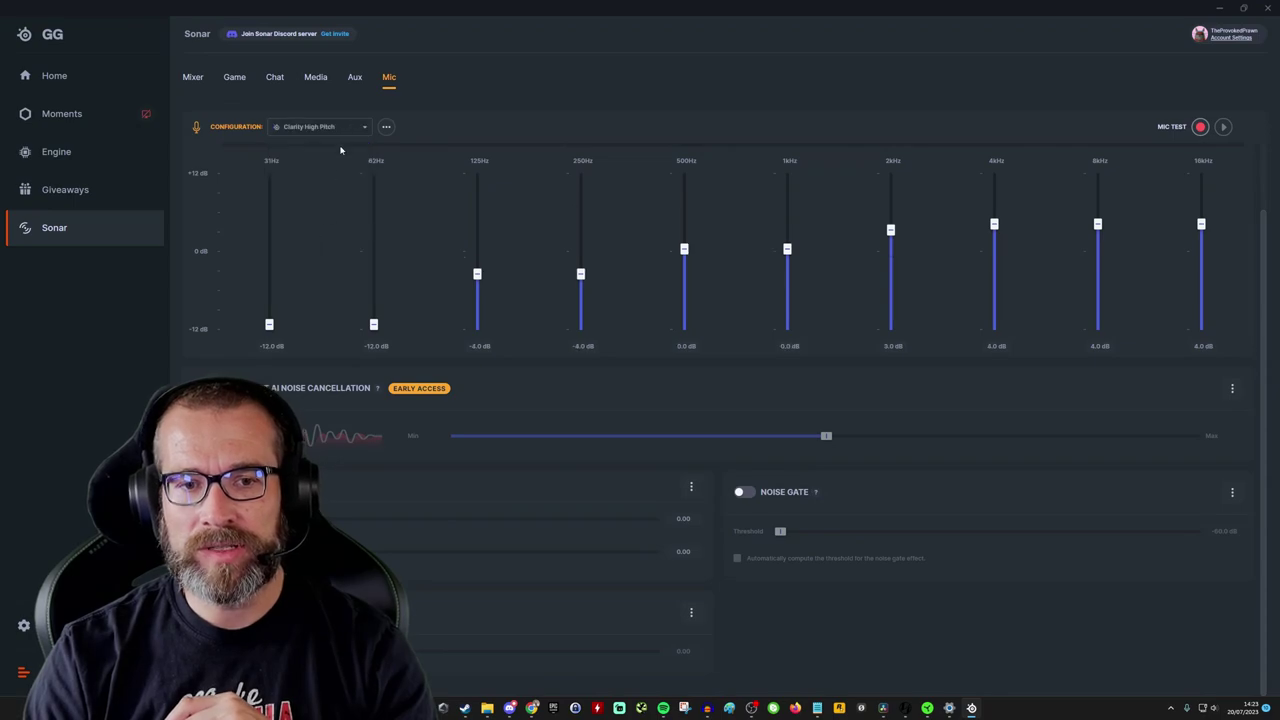
{"action": "left_click", "coordinate": [330, 130]}
{"action": "left_click", "coordinate": [300, 277]}
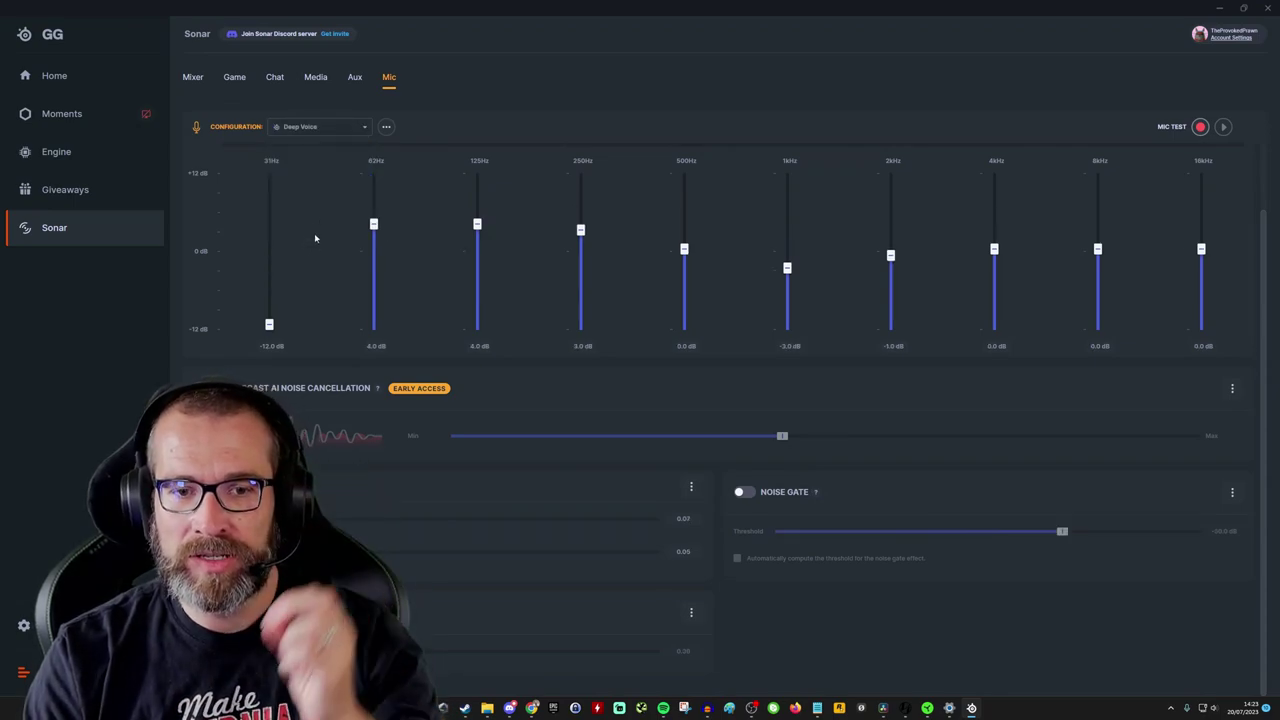
{"action": "left_click", "coordinate": [310, 130]}
{"action": "left_click", "coordinate": [308, 152]}
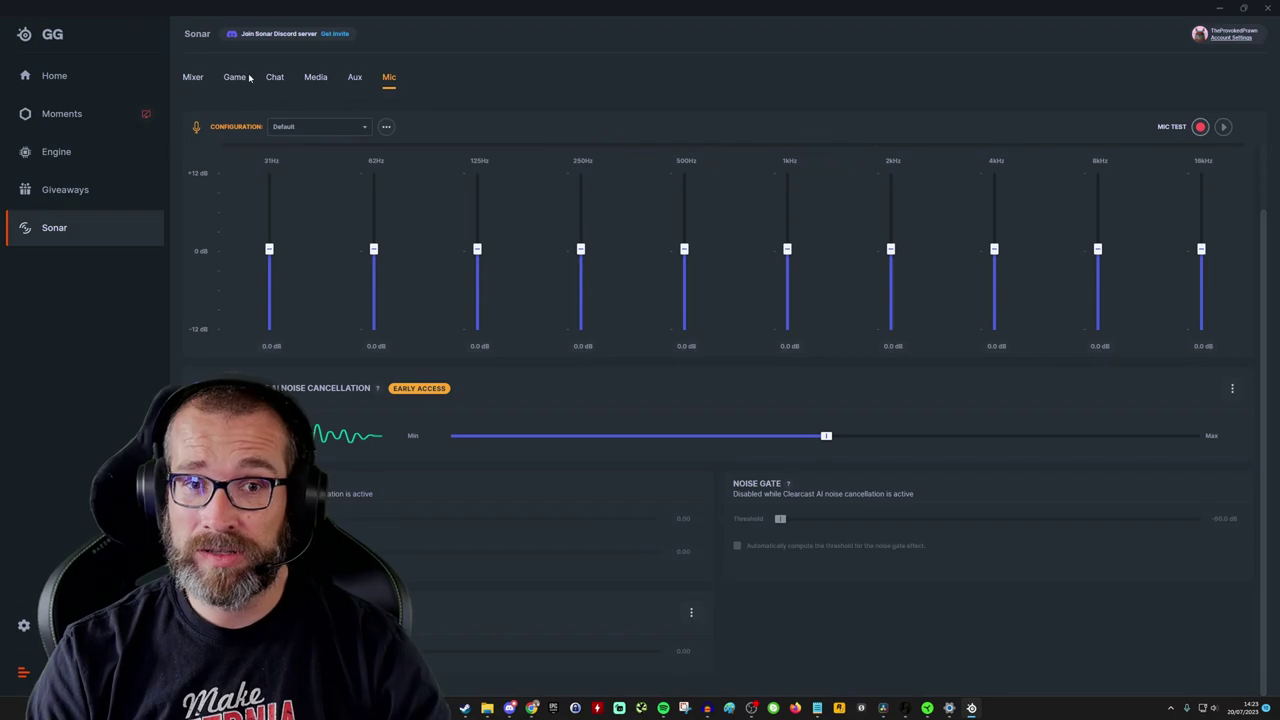
On Sonar's Game tab, try the Ark Survival Evolved, Rainbow Six Siege and Battlefield 2042 presets
{"action": "left_click", "coordinate": [234, 78]}
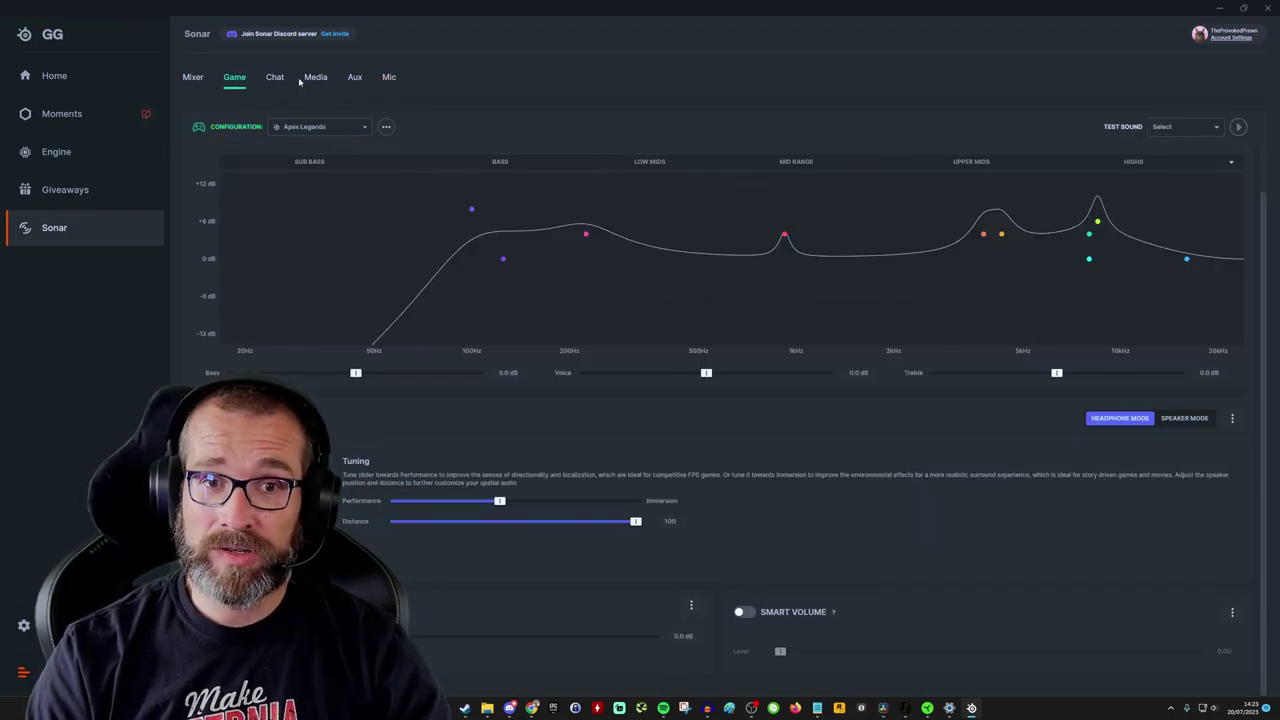
{"action": "left_click", "coordinate": [300, 127]}
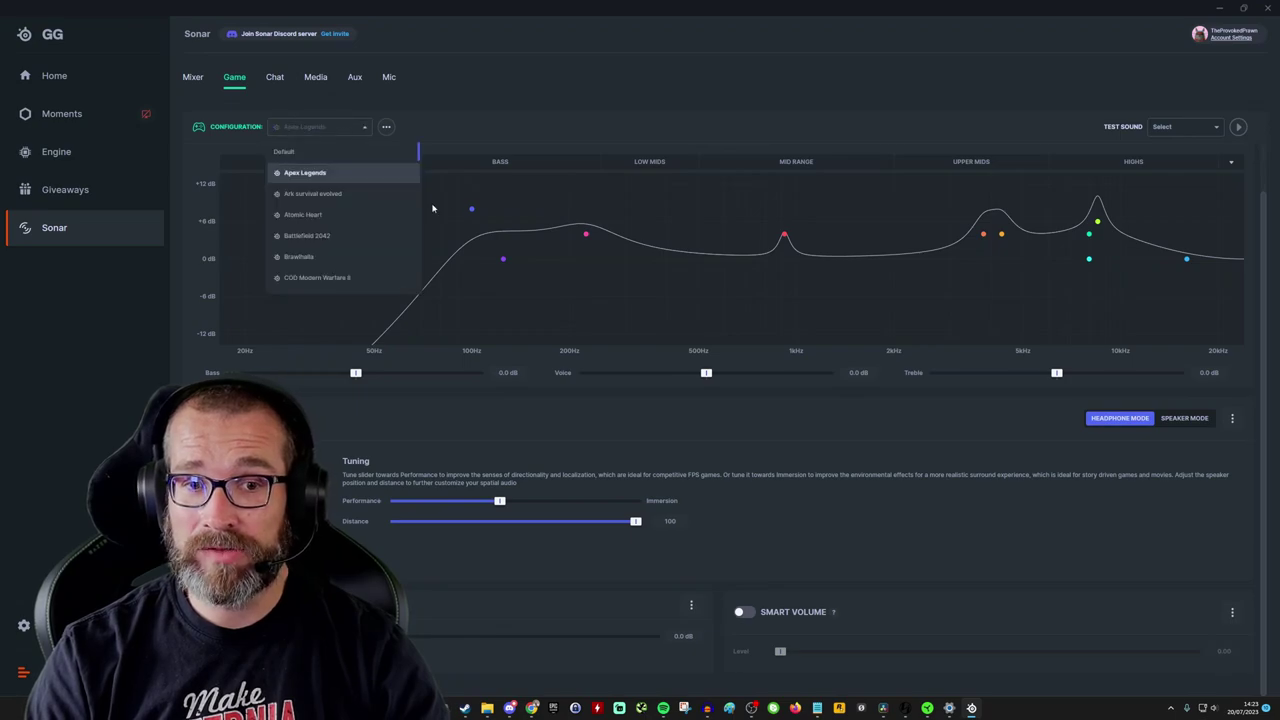
{"action": "left_click", "coordinate": [345, 193]}
{"action": "left_click", "coordinate": [322, 128]}
{"action": "scroll", "coordinate": [341, 230], "scroll_direction": "down", "scroll_amount": 3}
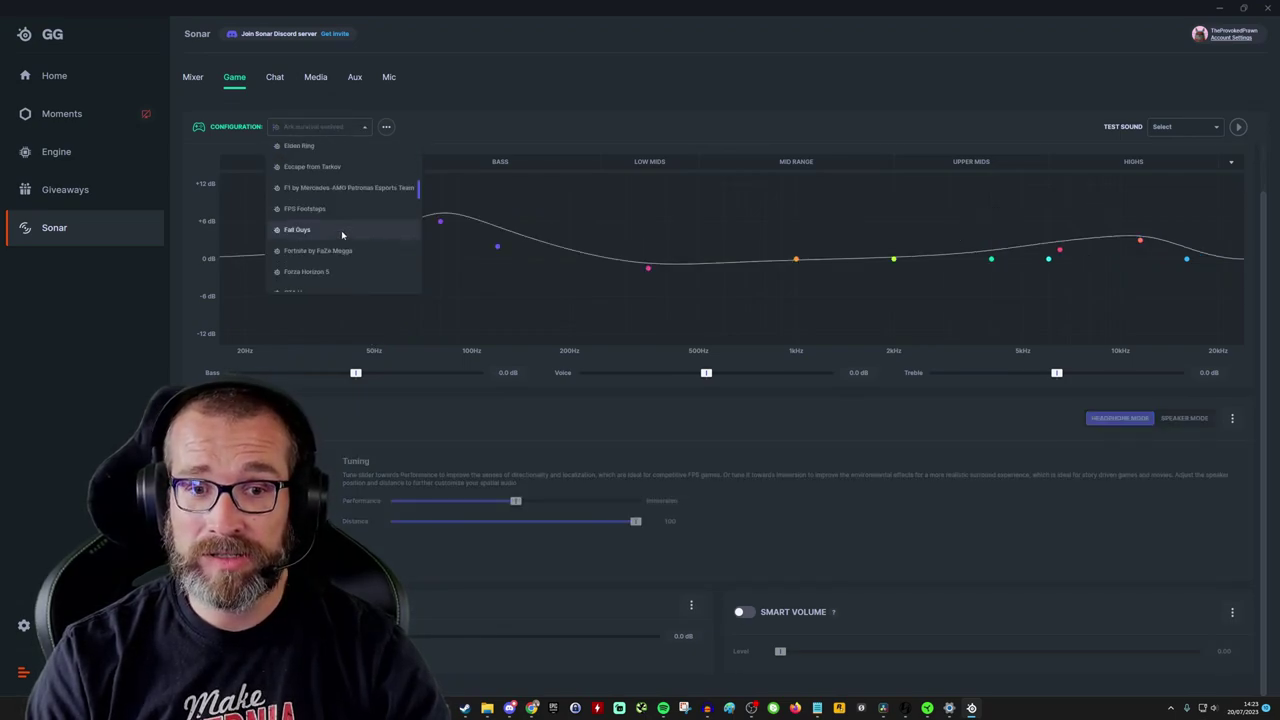
{"action": "scroll", "coordinate": [341, 230], "scroll_direction": "down", "scroll_amount": 5}
{"action": "scroll", "coordinate": [345, 234], "scroll_direction": "down", "scroll_amount": 2}
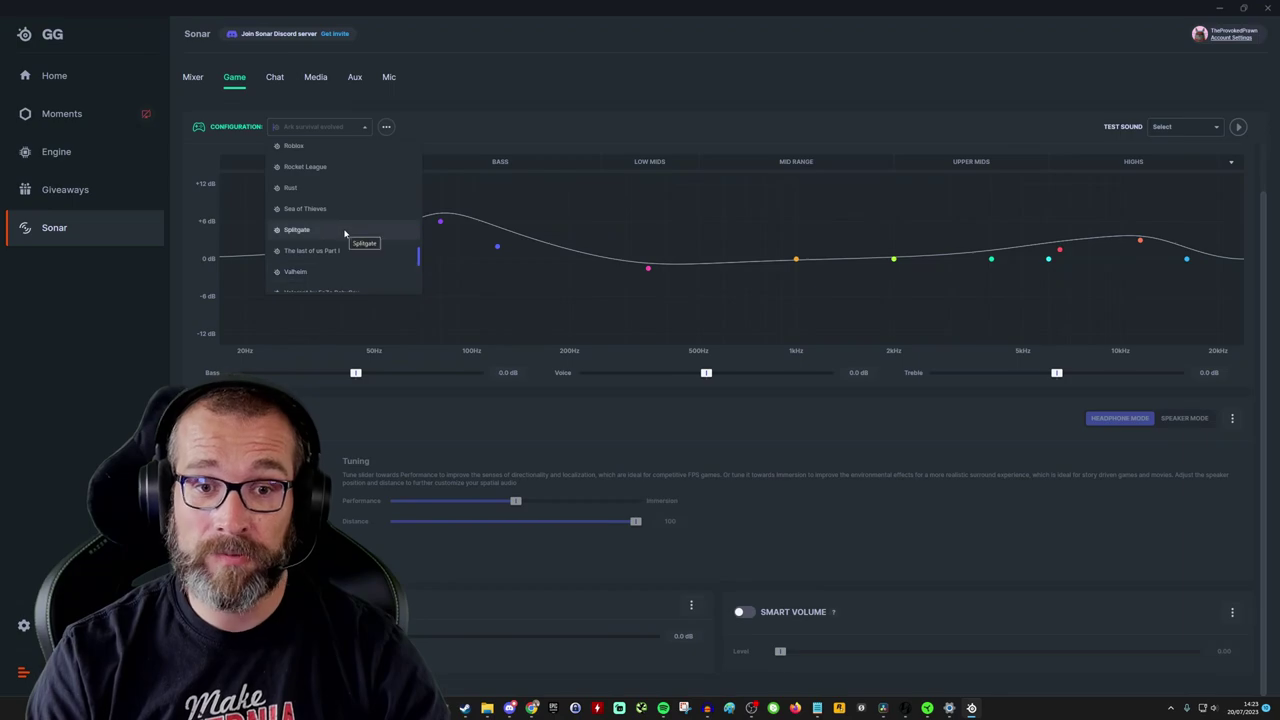
{"action": "scroll", "coordinate": [341, 230], "scroll_direction": "up", "scroll_amount": 4}
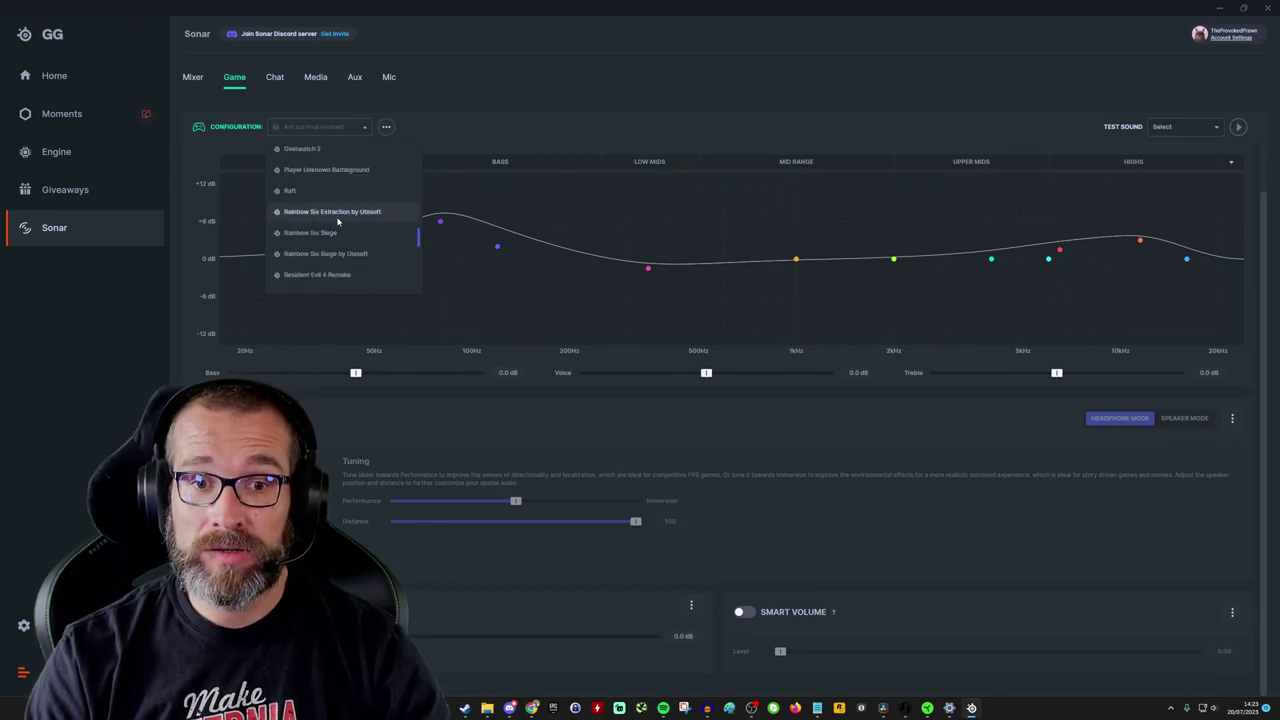
{"action": "left_click", "coordinate": [342, 232]}
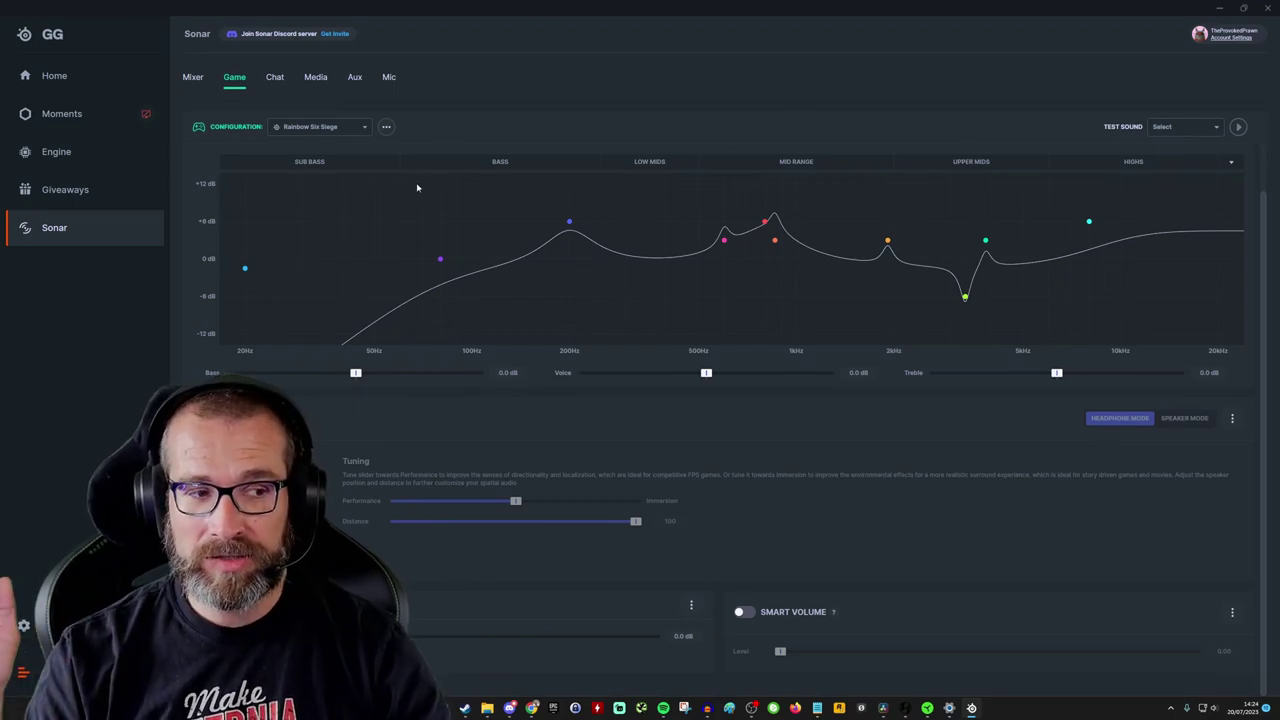
{"action": "left_click", "coordinate": [320, 126]}
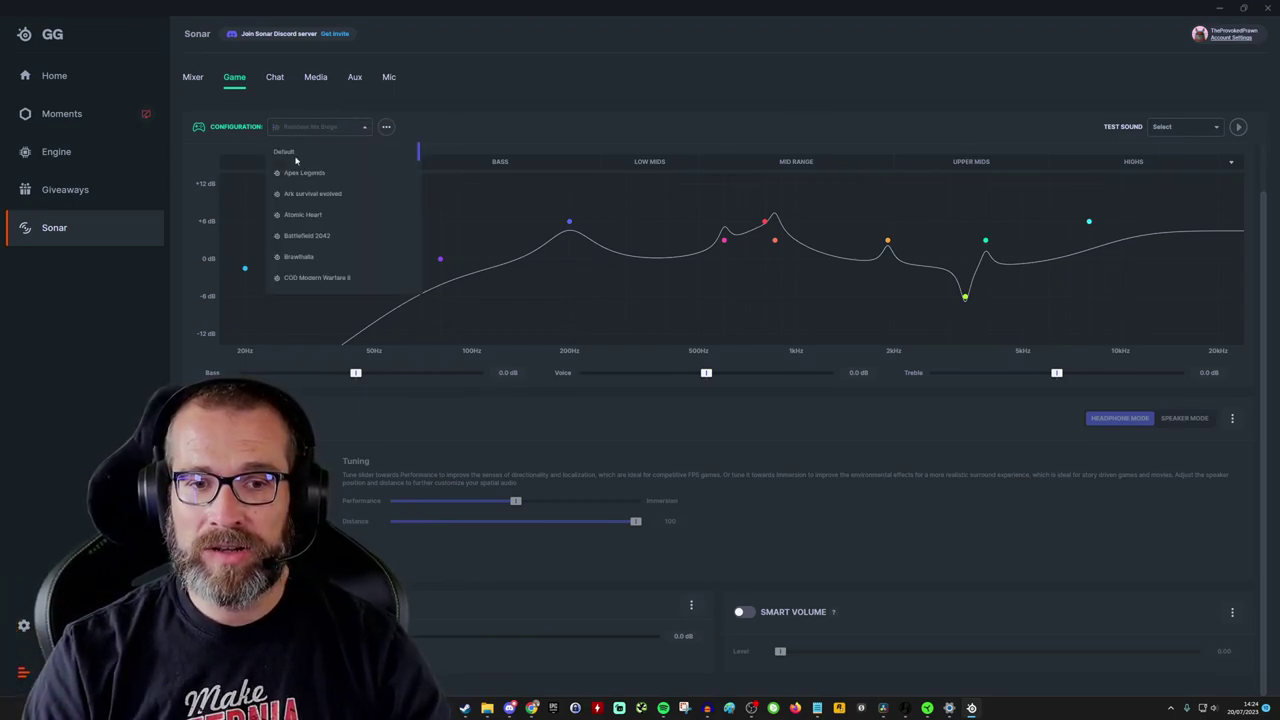
{"action": "left_click", "coordinate": [320, 236]}
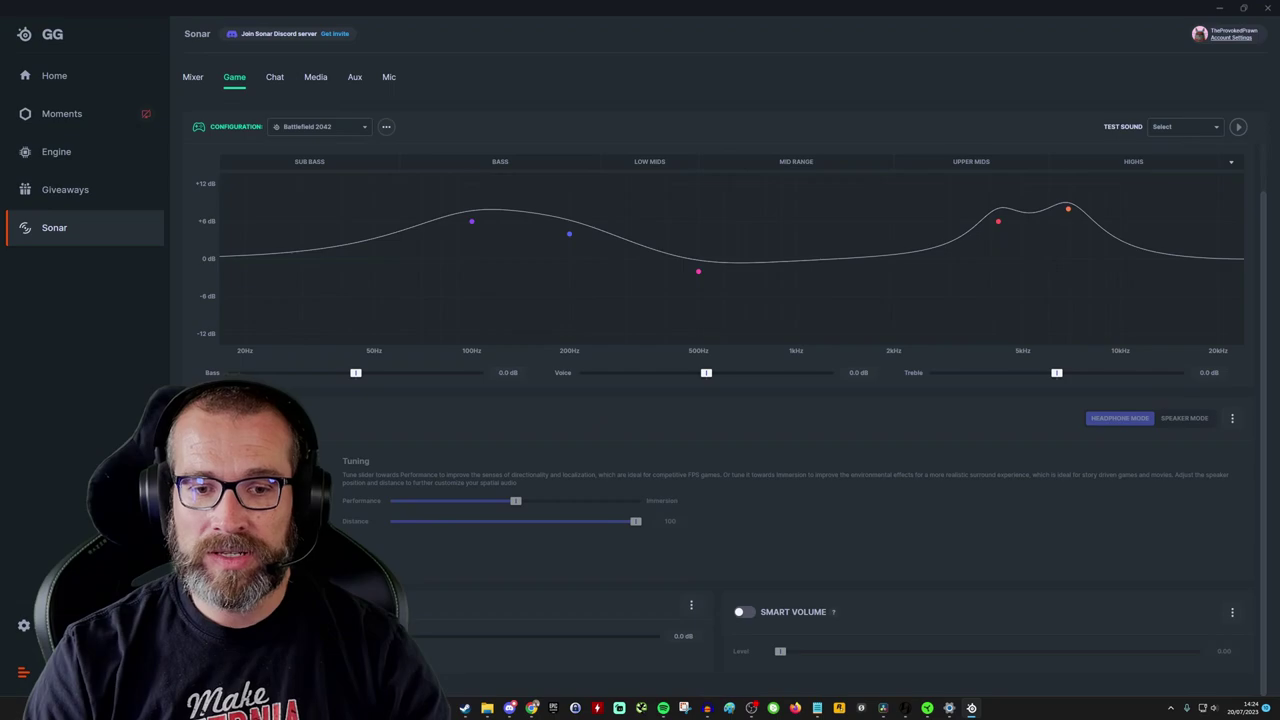
Enable Spatial Audio and Smart Volume for game sound
{"action": "left_click", "coordinate": [200, 418]}
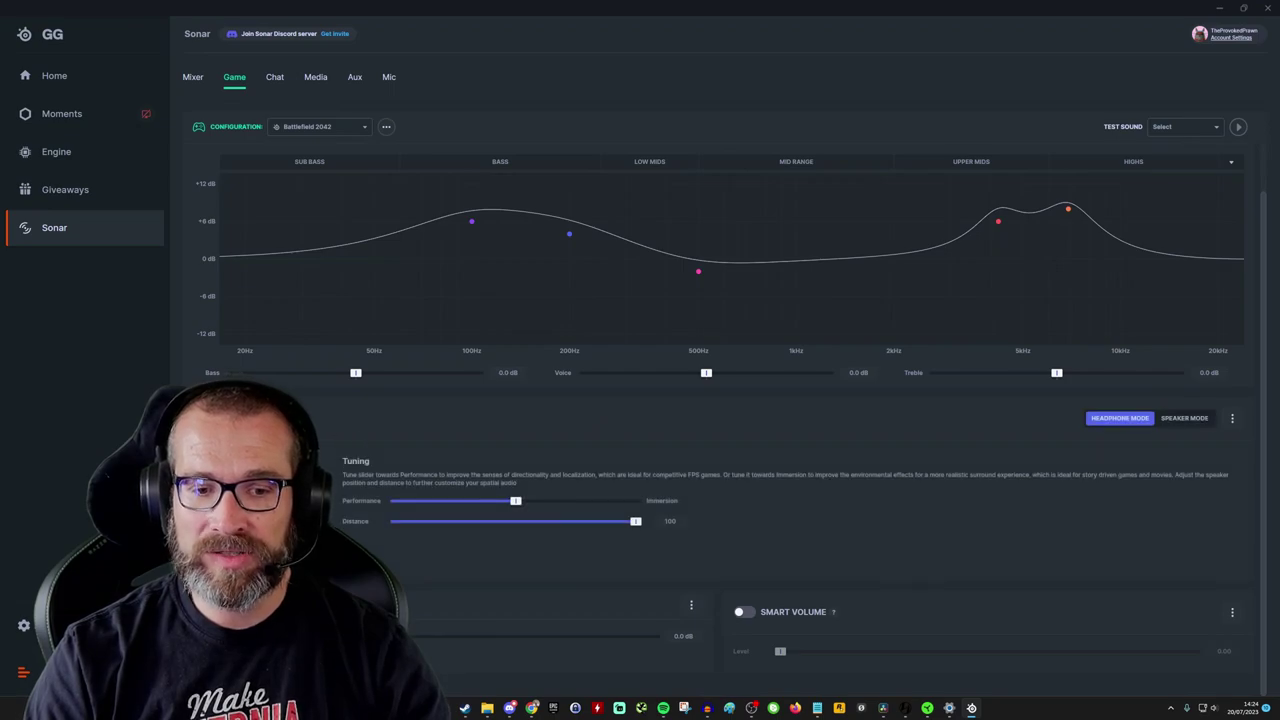
{"action": "left_click", "coordinate": [744, 612]}
{"action": "mouse_move", "coordinate": [833, 613]}
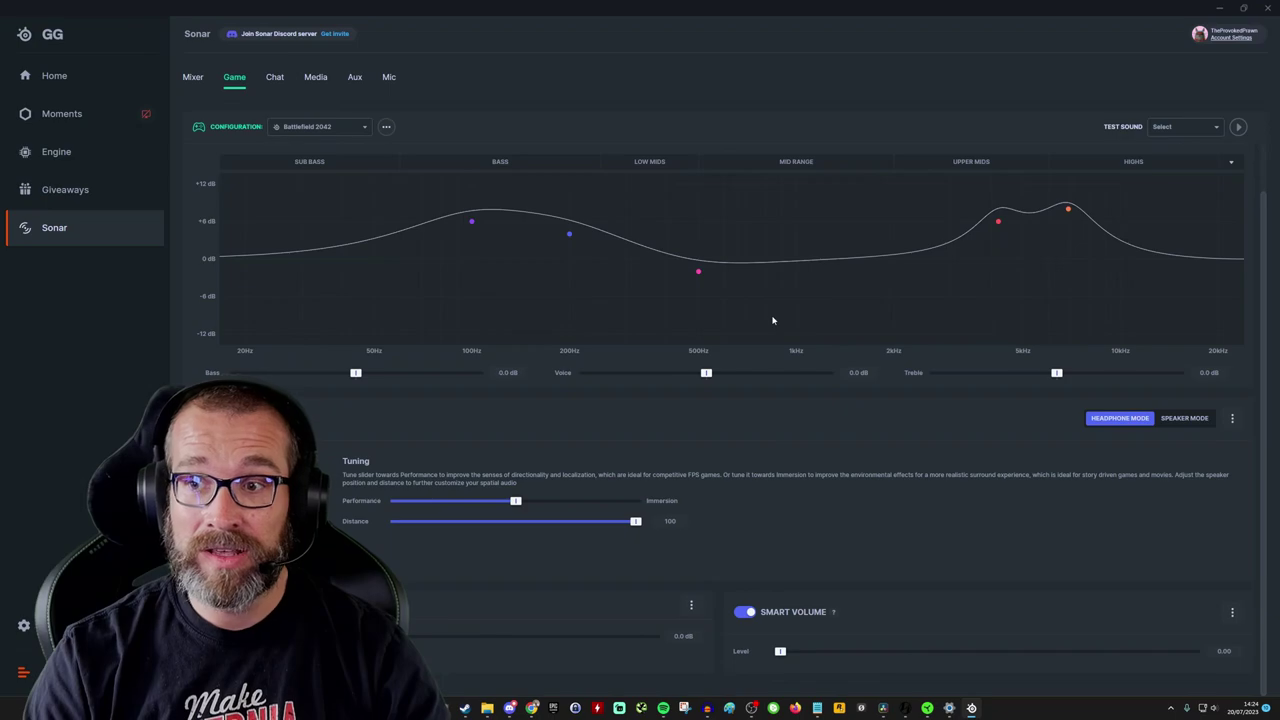
Try CS:GO by FaZe Twistzz, settle on COD Modern Warfare II, then view the Chat and Mixer tabs
{"action": "left_click", "coordinate": [361, 129]}
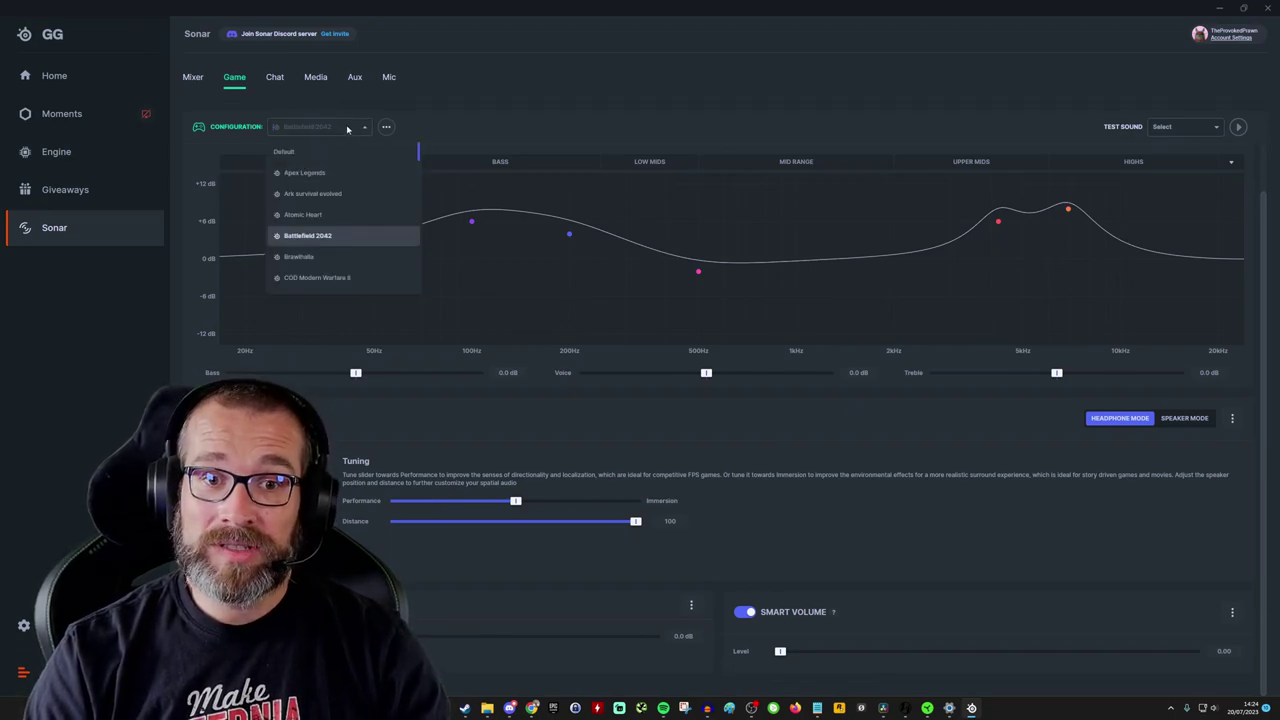
{"action": "scroll", "coordinate": [360, 240], "scroll_direction": "down", "scroll_amount": 3}
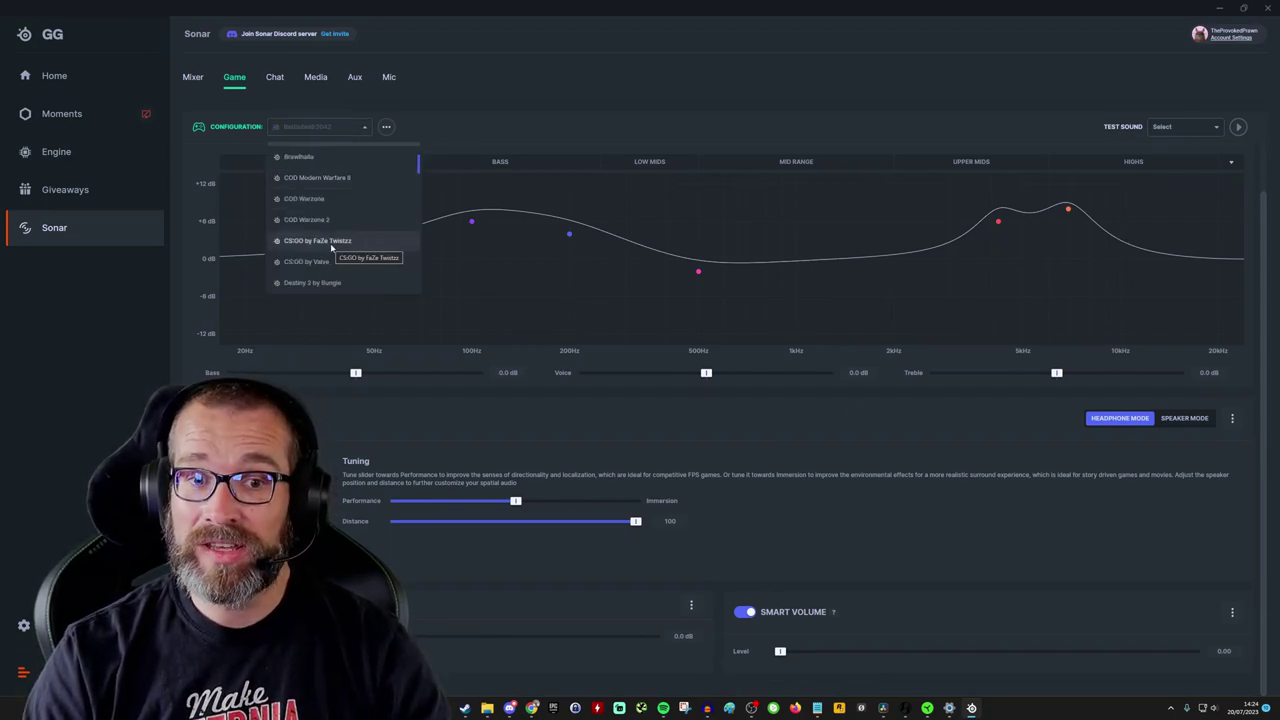
{"action": "left_click", "coordinate": [336, 243]}
{"action": "left_click", "coordinate": [328, 131]}
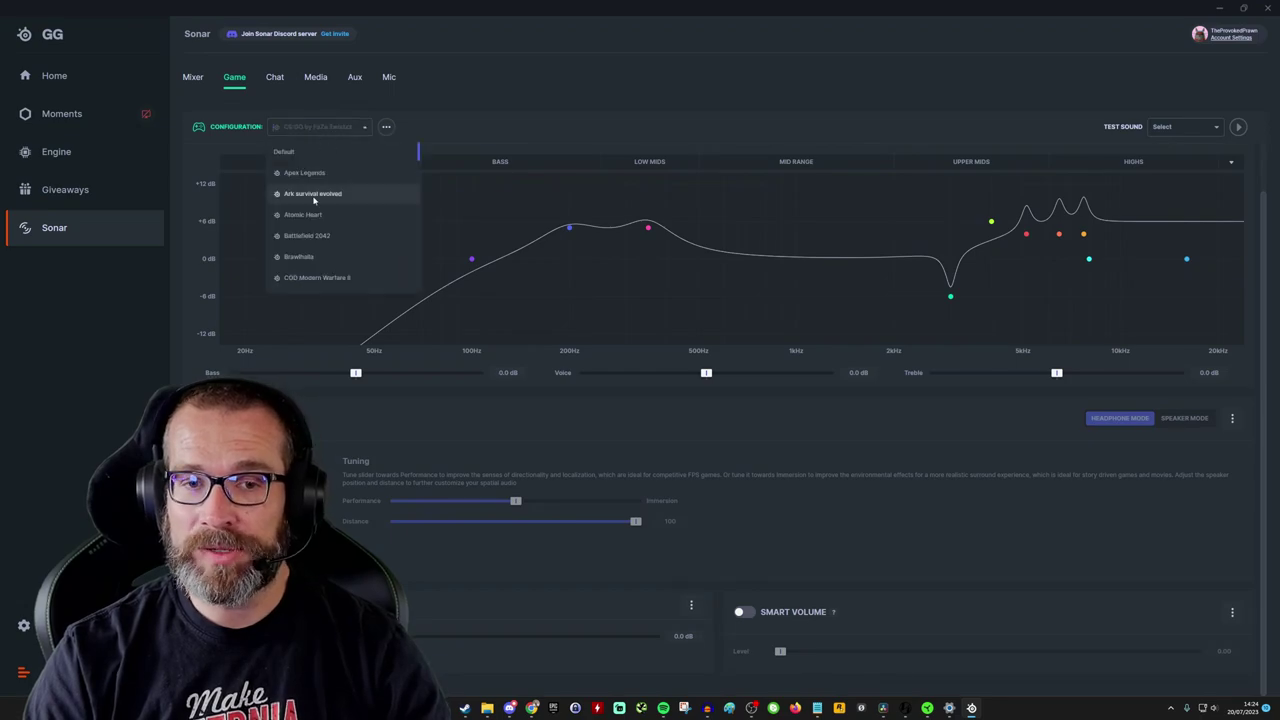
{"action": "left_click", "coordinate": [323, 189]}
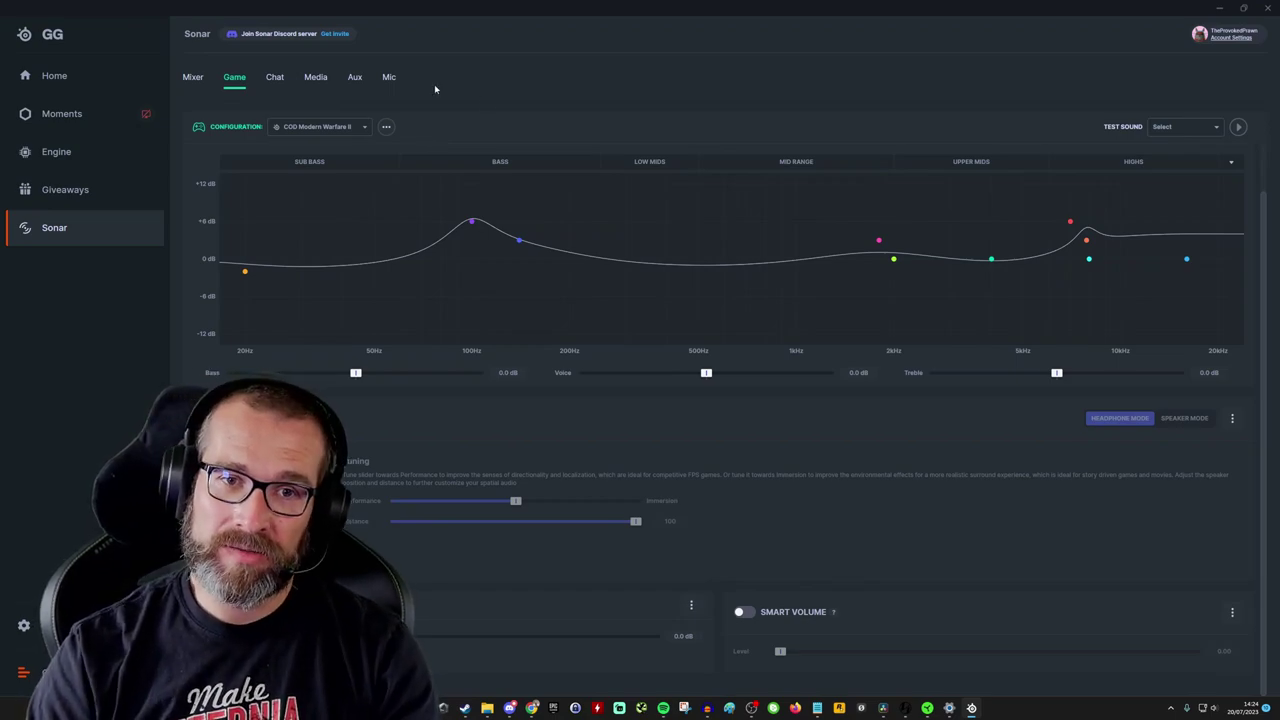
{"action": "left_click", "coordinate": [275, 80]}
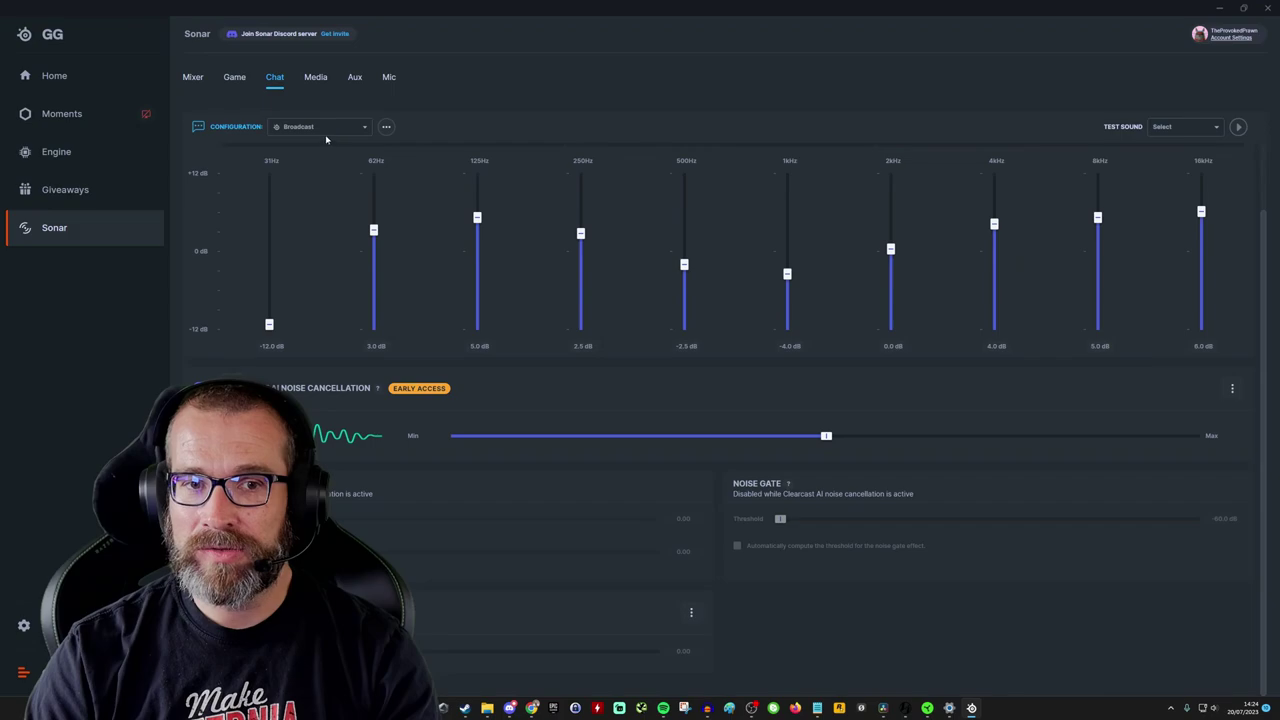
{"action": "left_click", "coordinate": [203, 79]}
{"action": "left_click", "coordinate": [275, 78]}
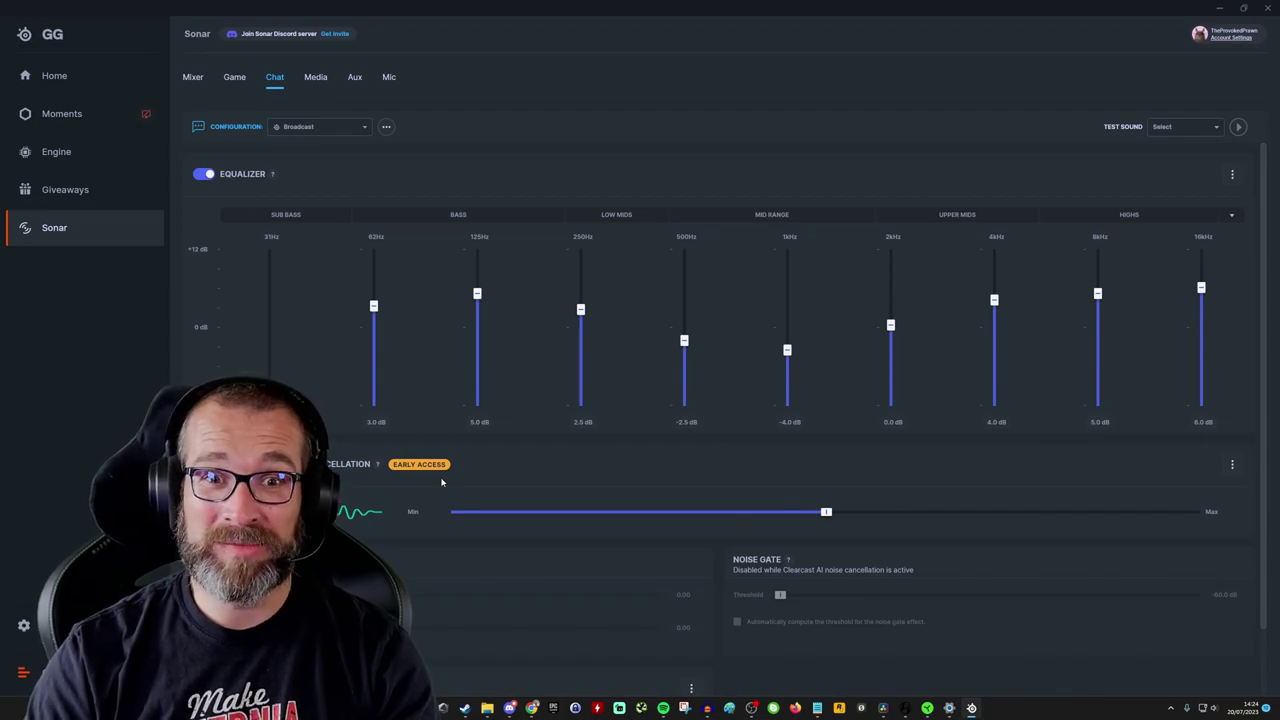
{"action": "left_click", "coordinate": [337, 128]}
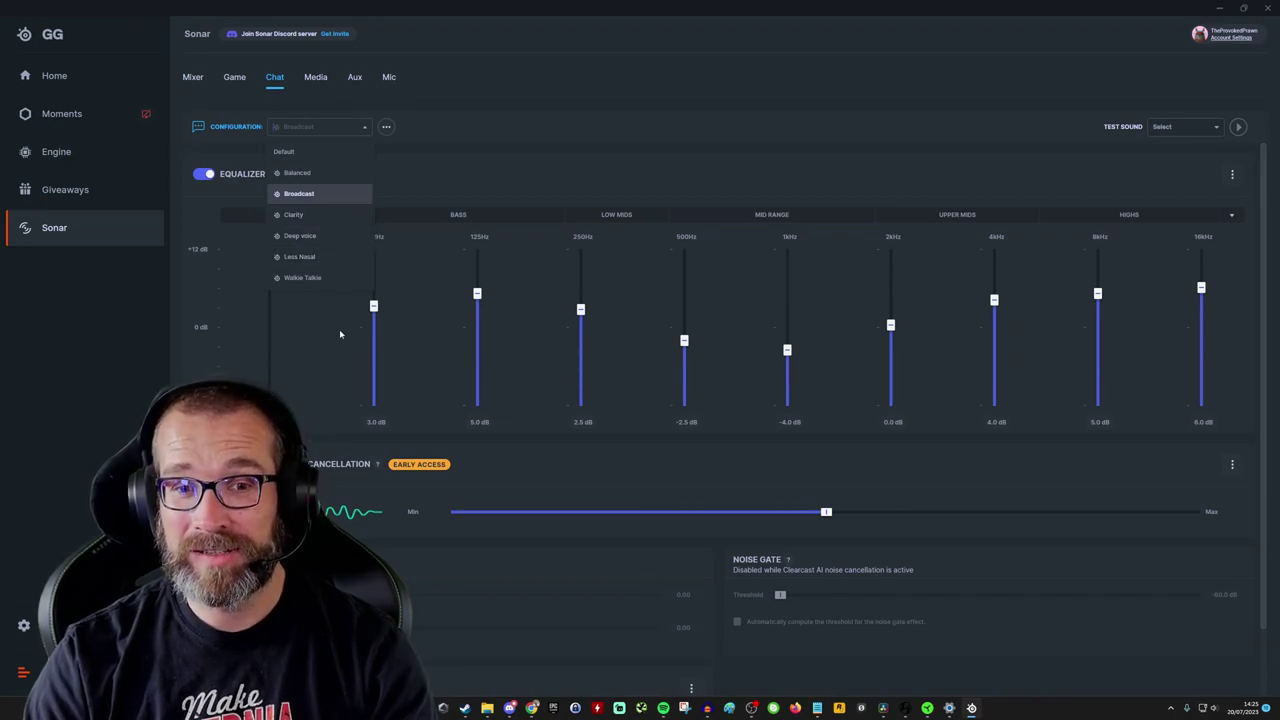
{"action": "scroll", "coordinate": [343, 329], "scroll_direction": "down", "scroll_amount": 2}
{"action": "left_click", "coordinate": [501, 397]}
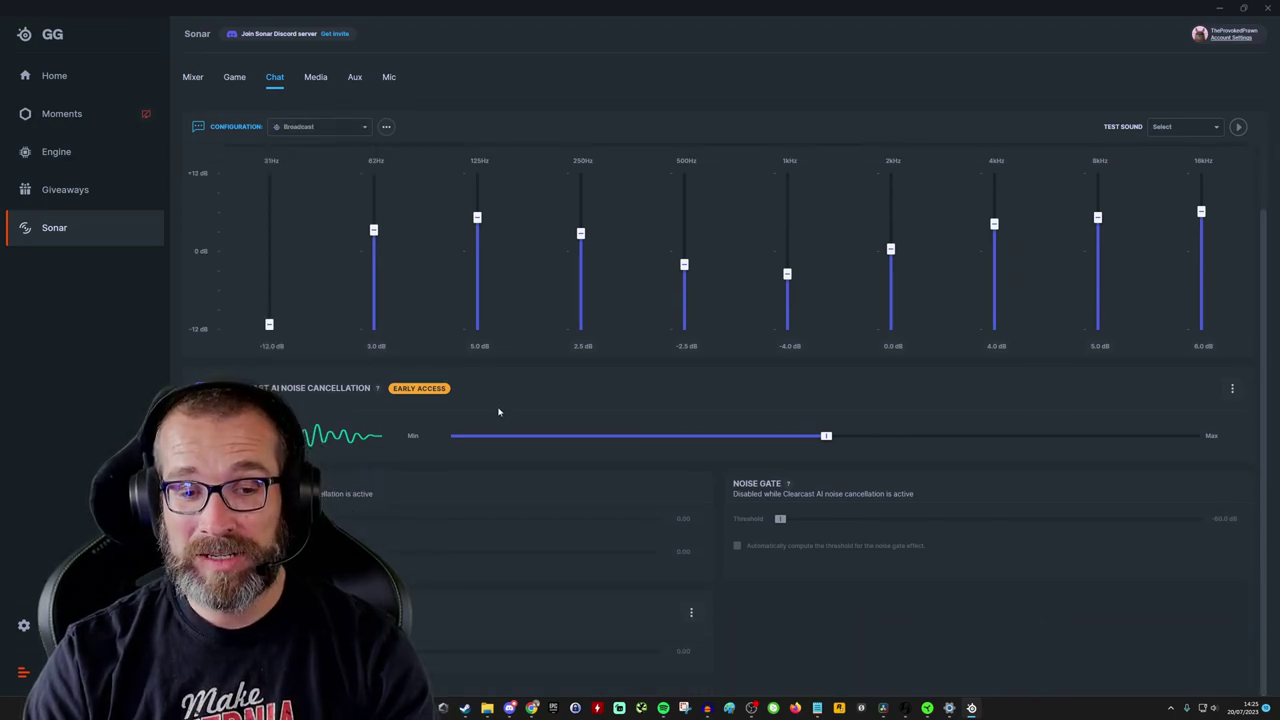
{"action": "scroll", "coordinate": [513, 543], "scroll_direction": "up", "scroll_amount": 2}
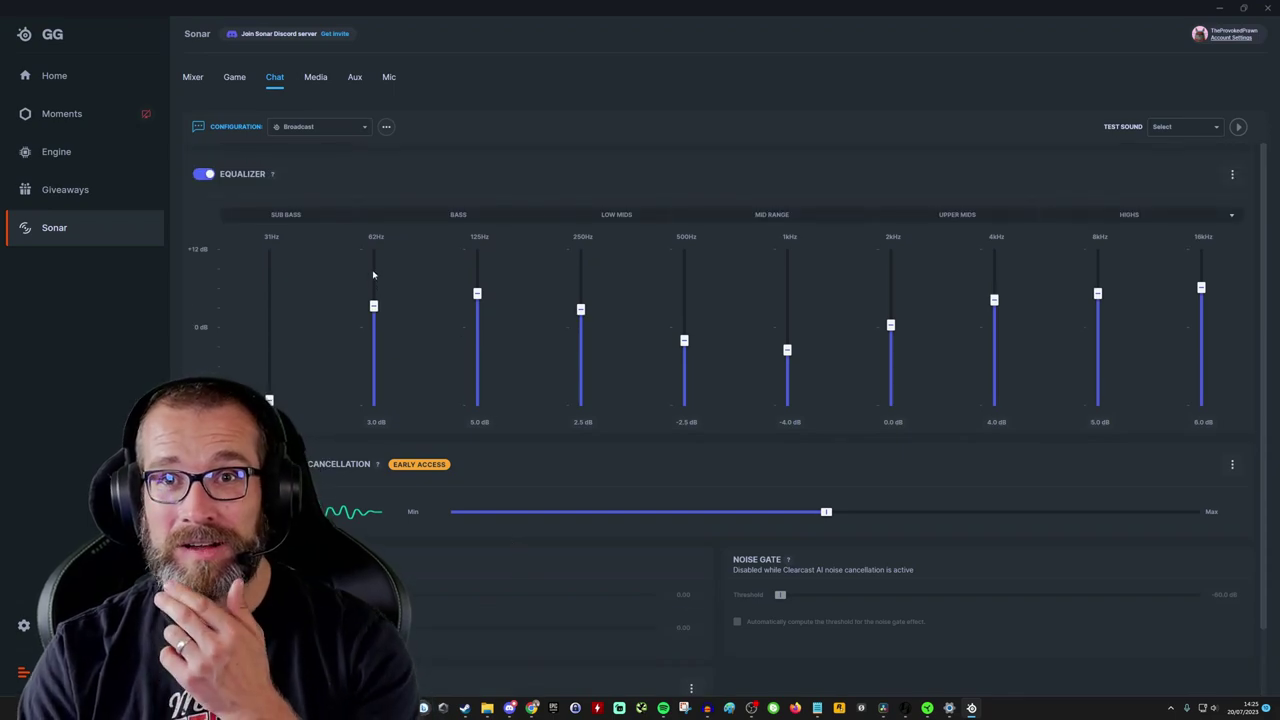